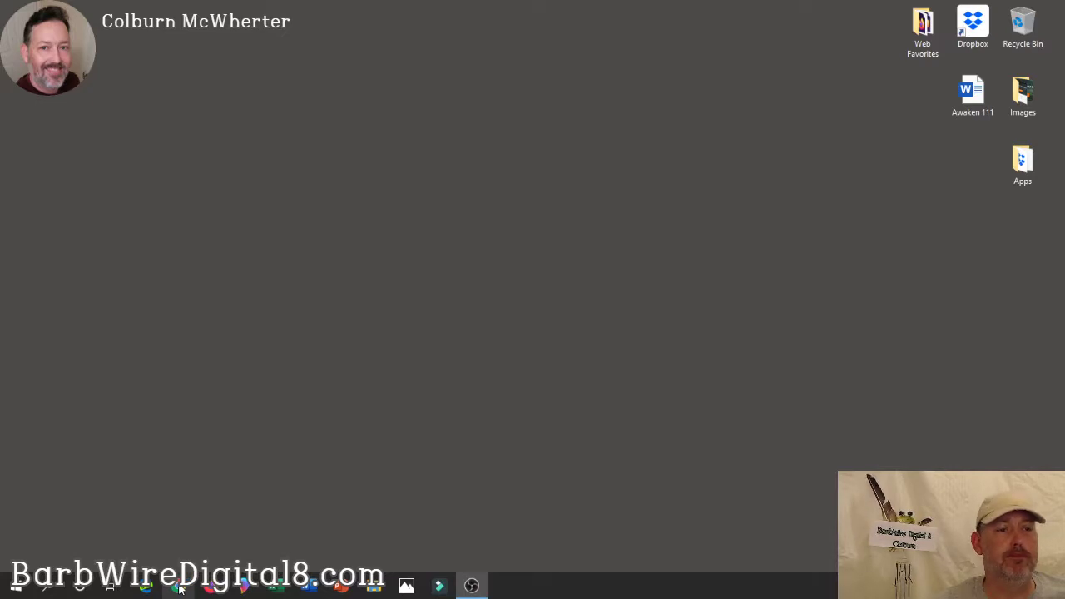
Open Chrome, search Google for 'free conference call', and scroll through the results.
left_click(180, 588)
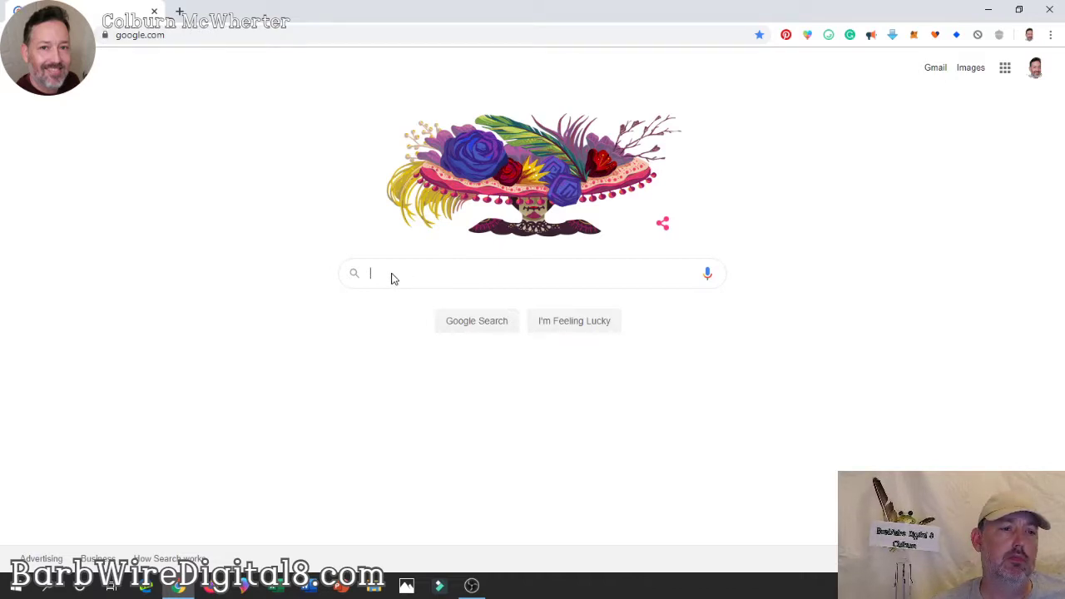
left_click(393, 278)
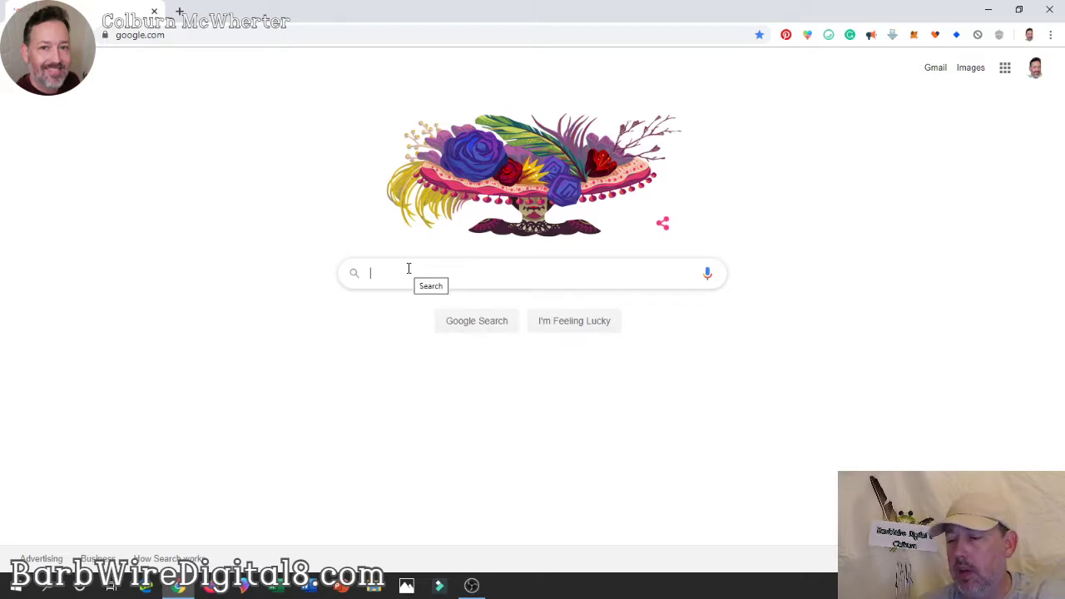
type("f")
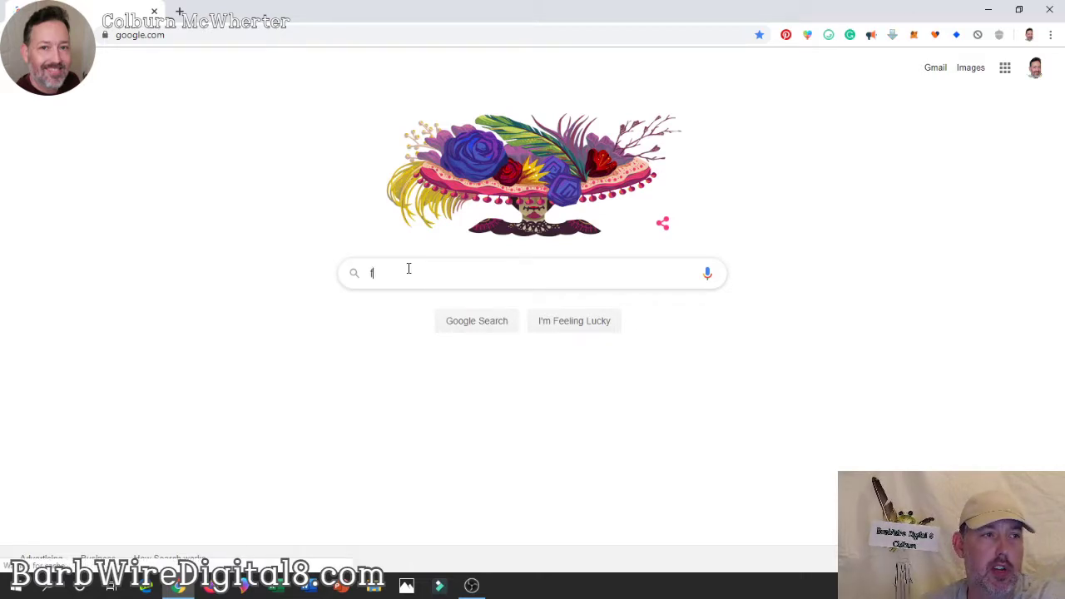
type("ree ")
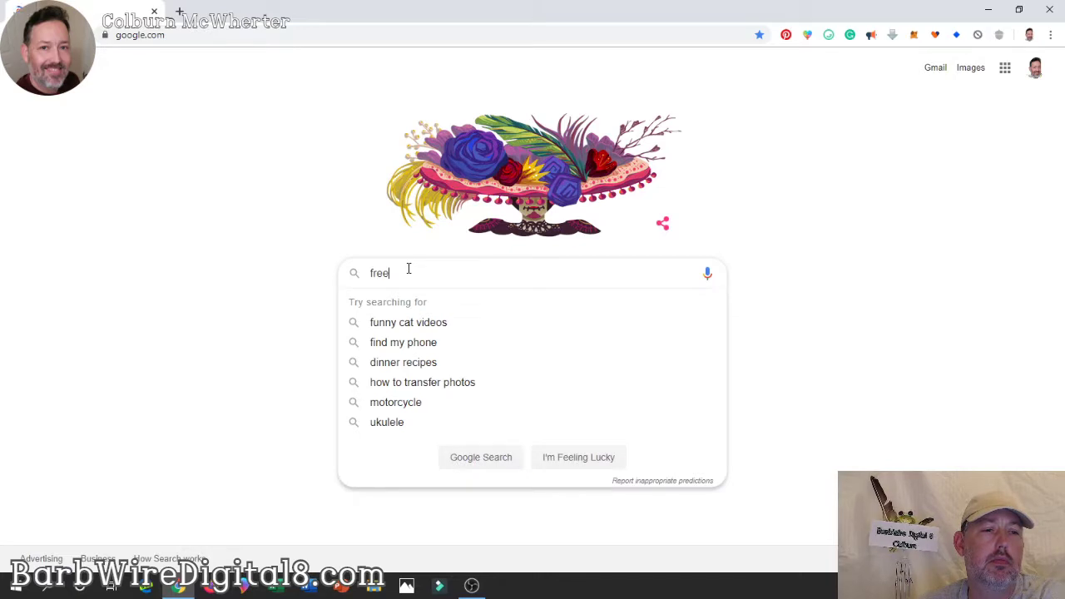
type("con")
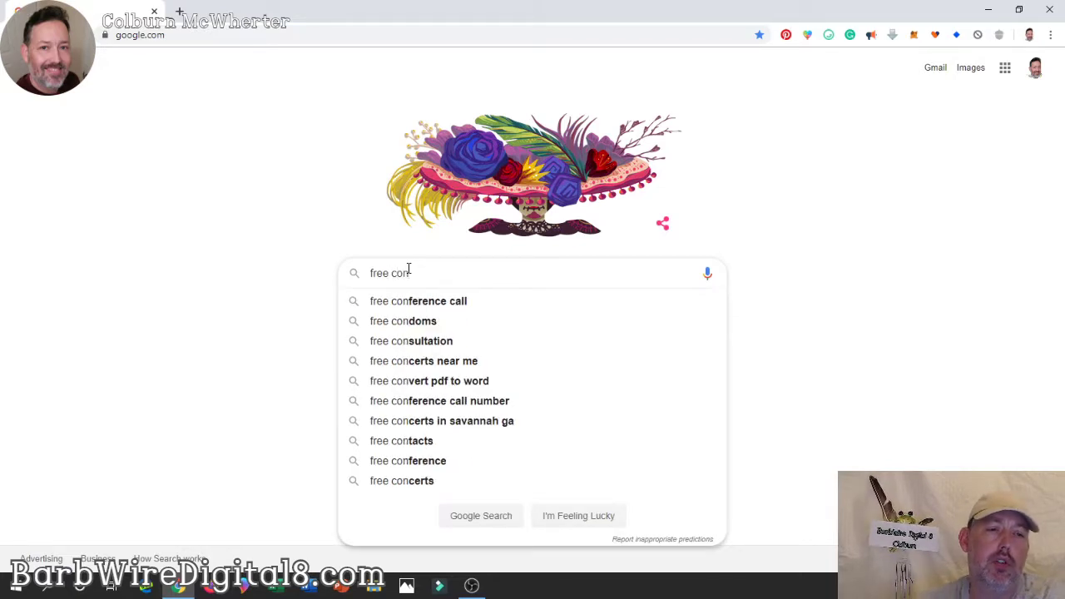
left_click(412, 308)
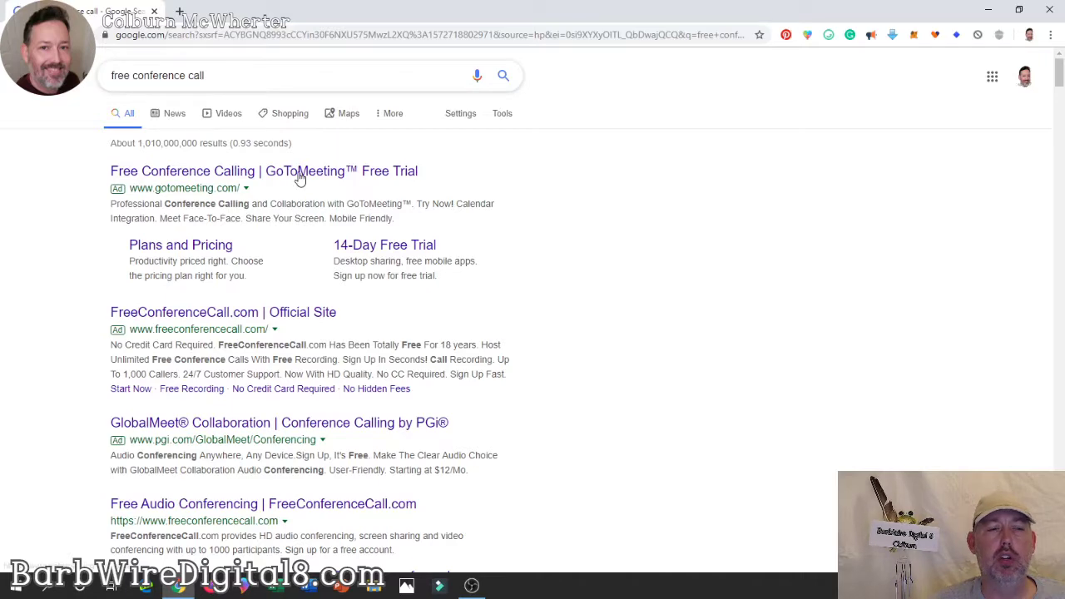
scroll(300, 178, "down", 3)
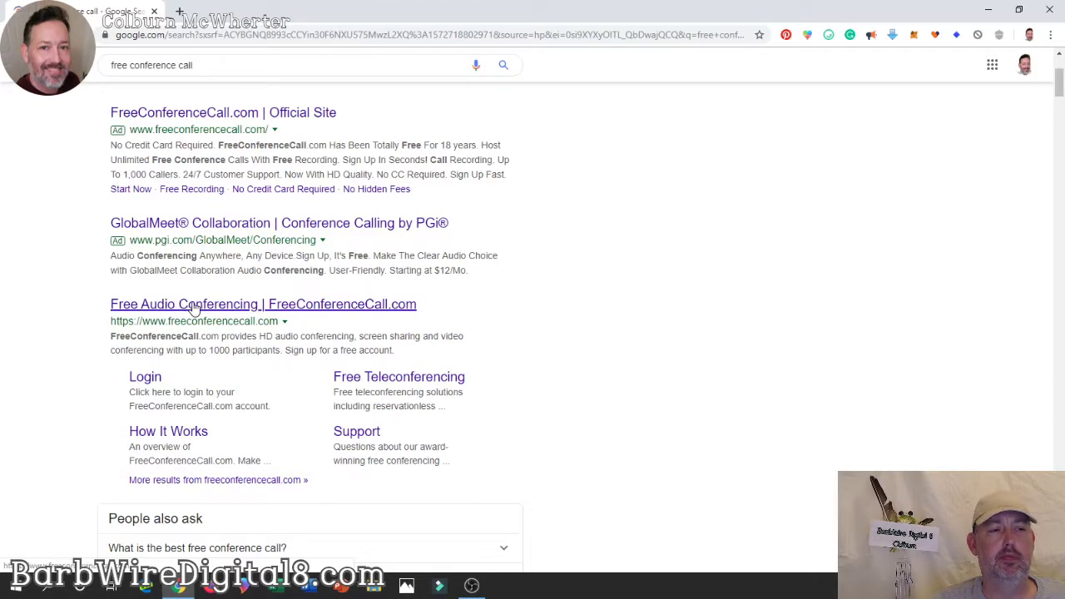
Open the FreeConferenceCall.com result and sign up with a Facebook account.
left_click(193, 305)
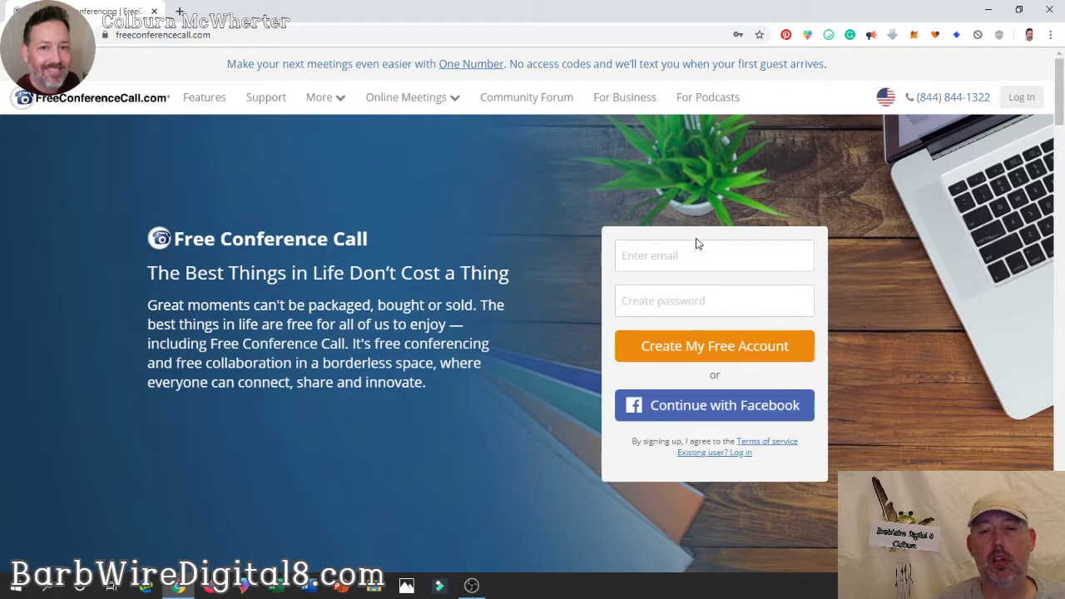
left_click(720, 412)
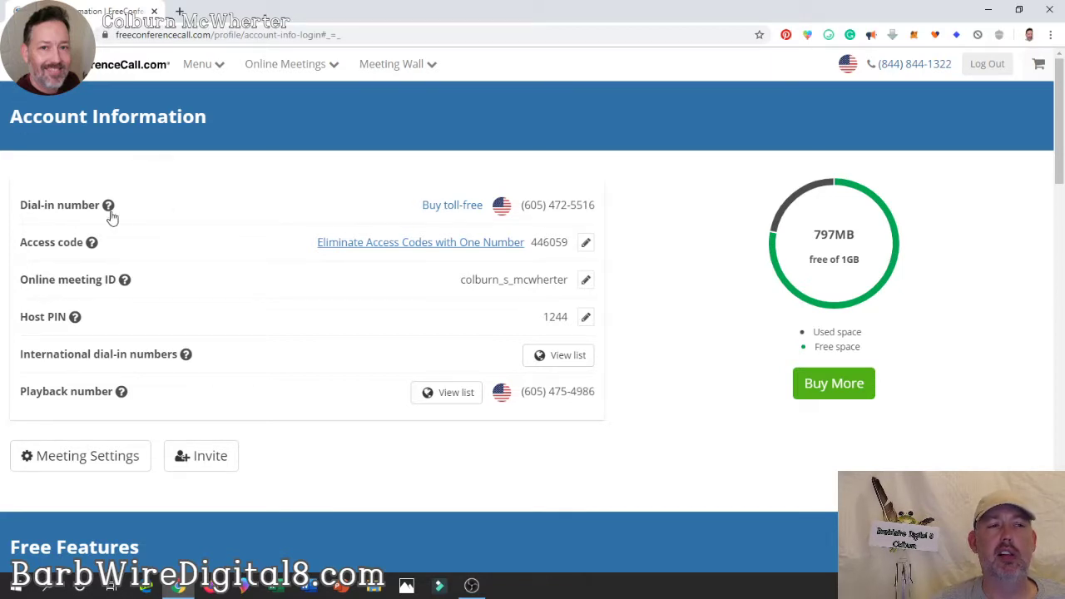
mouse_move(110, 213)
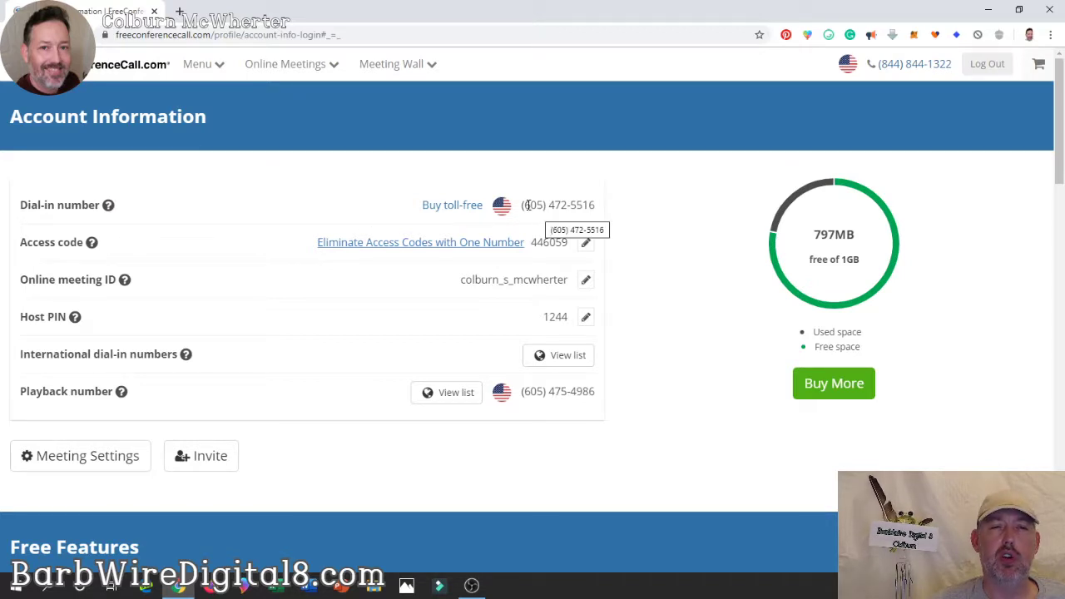
left_click_drag(523, 205, 596, 208)
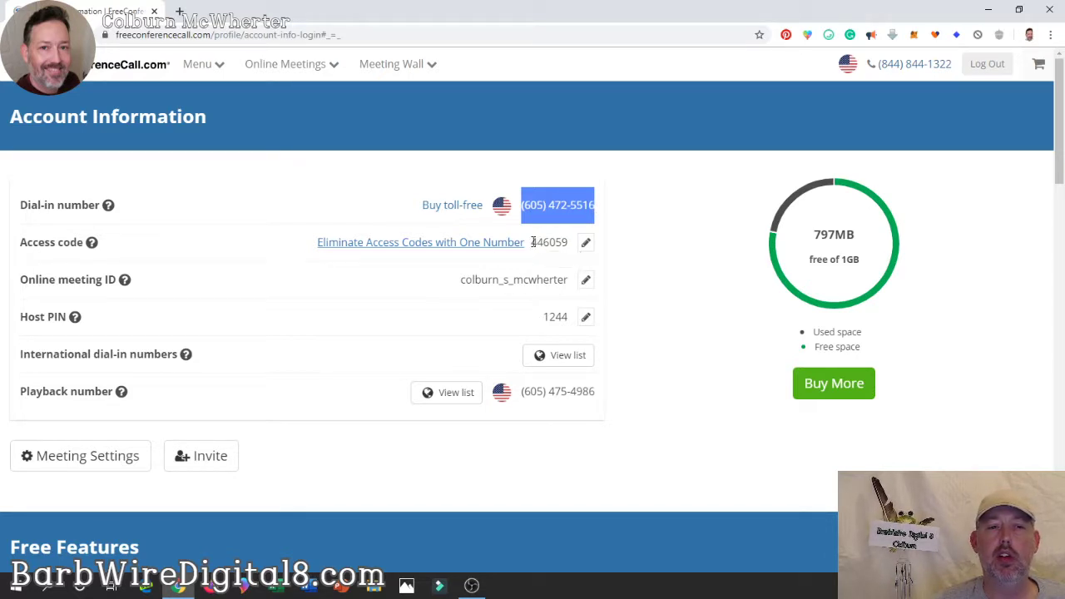
left_click_drag(533, 242, 571, 248)
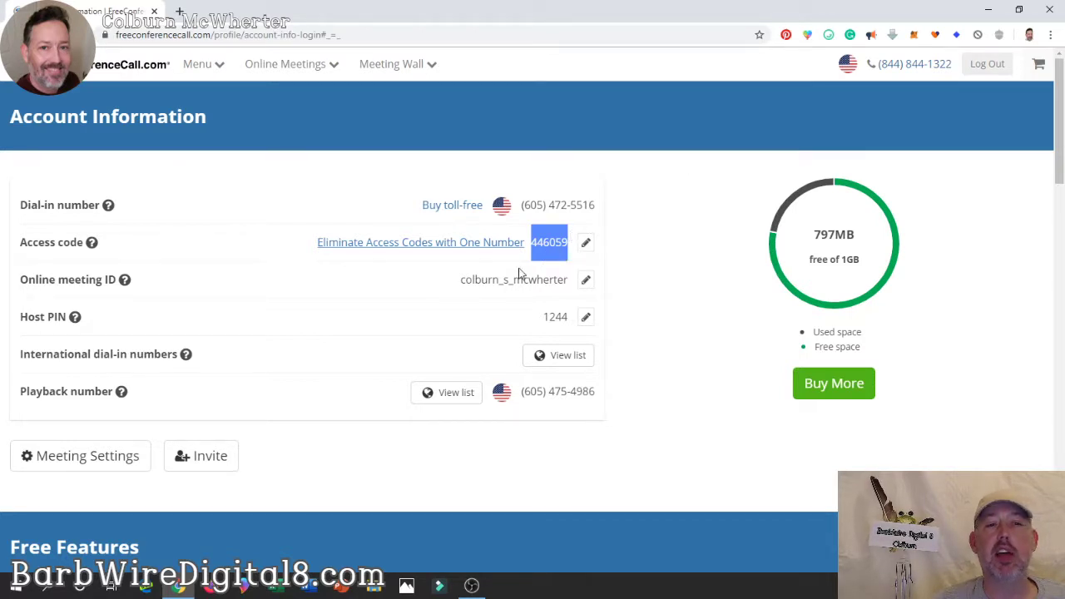
Delete the '_s' from the middle of the online meeting ID and confirm the change.
left_click(586, 283)
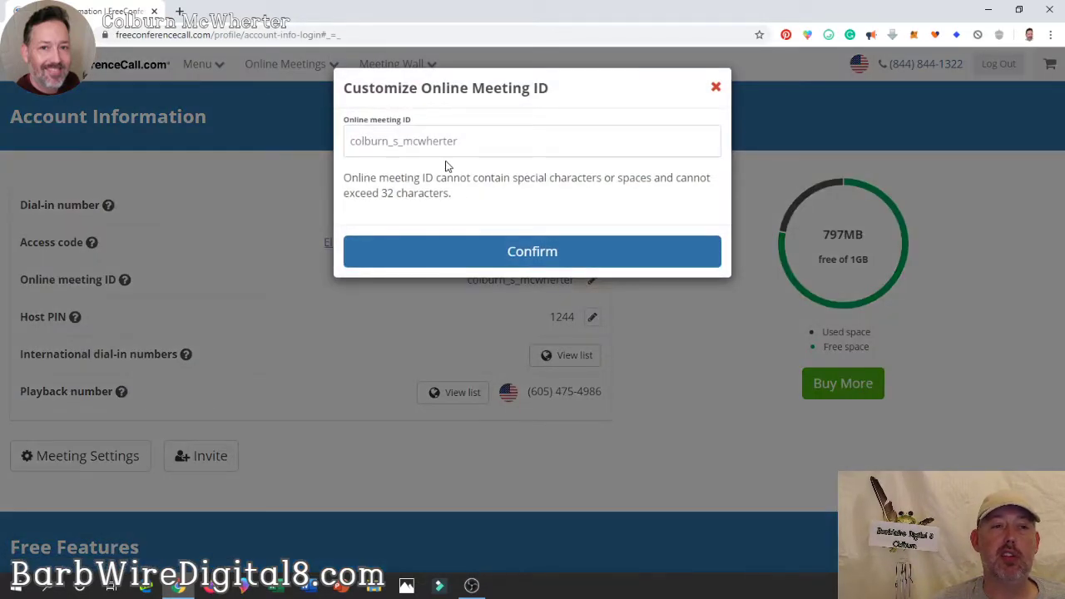
left_click_drag(403, 142, 388, 142)
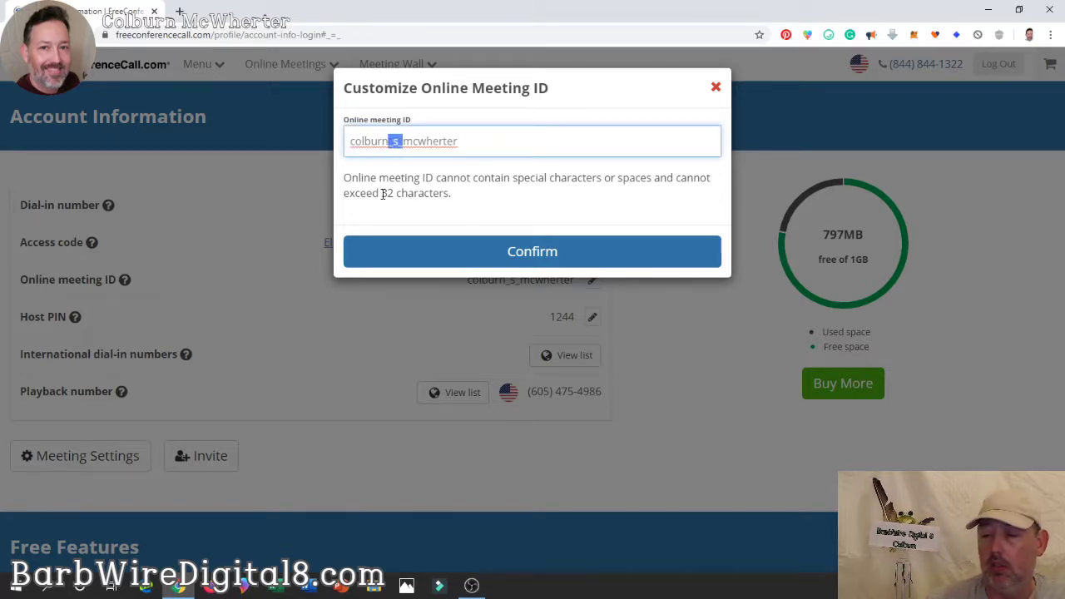
key("BackSpace")
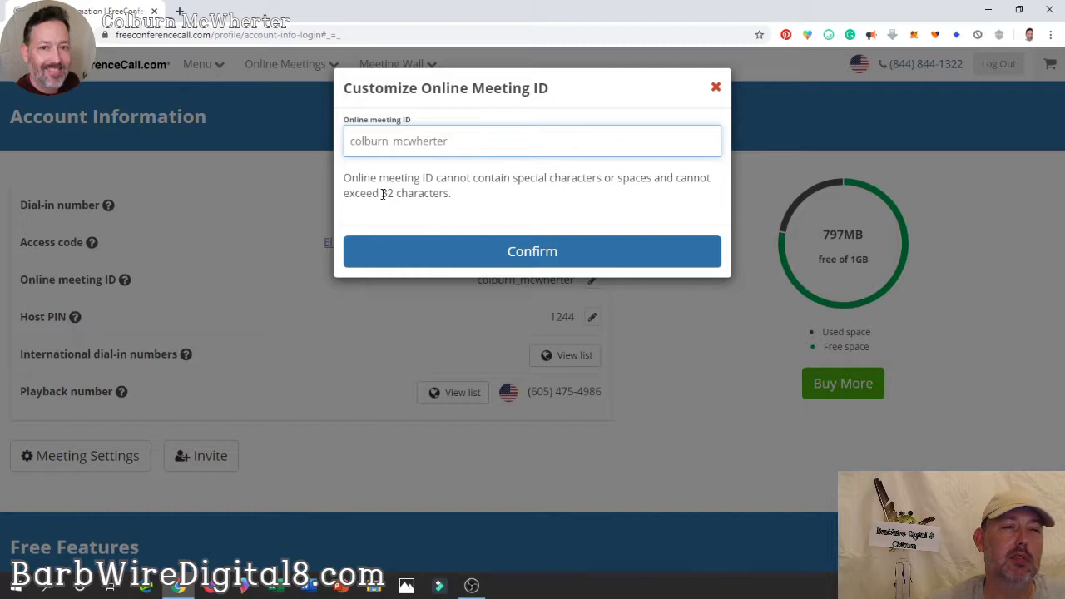
left_click(518, 252)
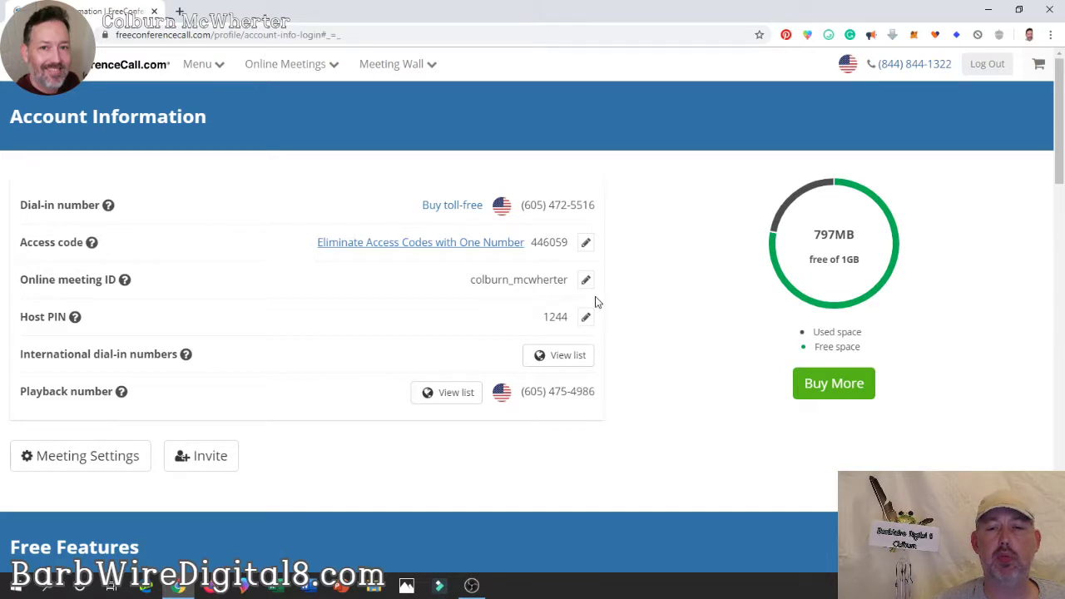
Scroll through the Free Features section, then log out of the account.
scroll(204, 240, "down", 3)
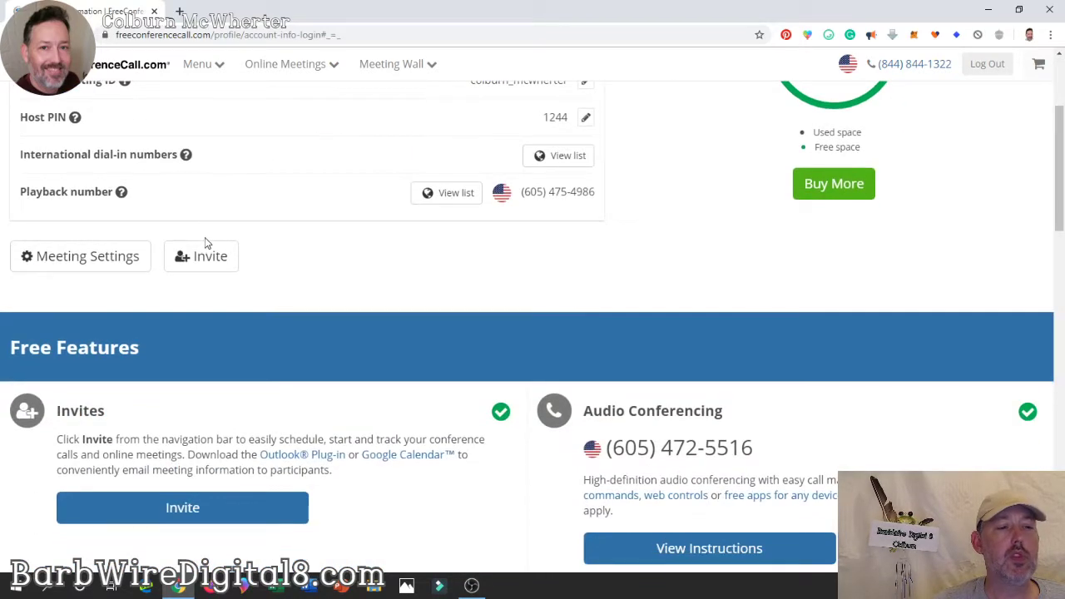
scroll(205, 241, "down", 4)
scroll(208, 250, "down", 4)
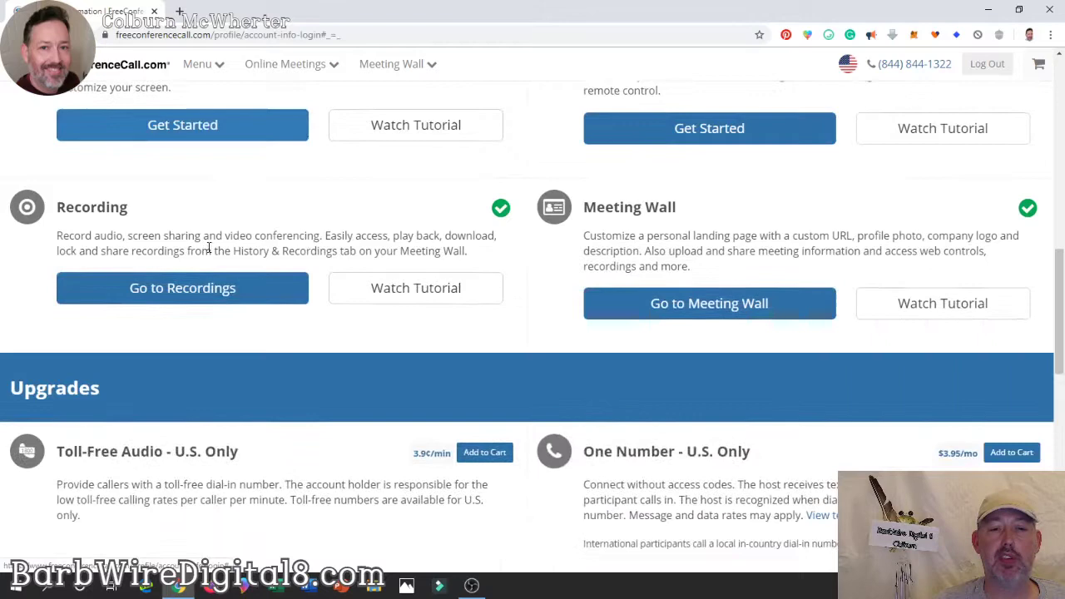
scroll(281, 254, "up", 10)
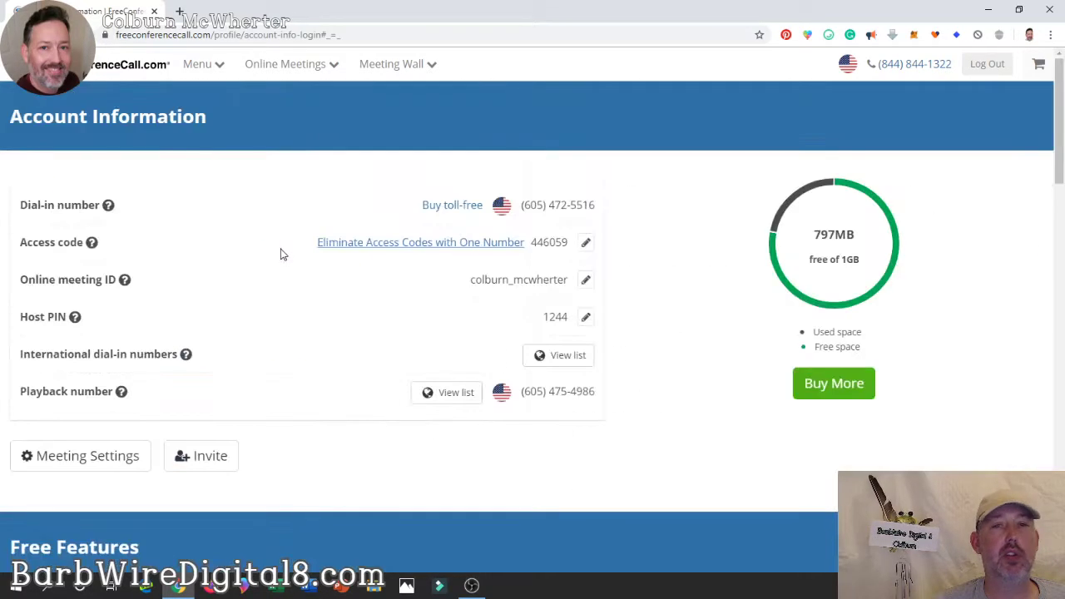
left_click(989, 69)
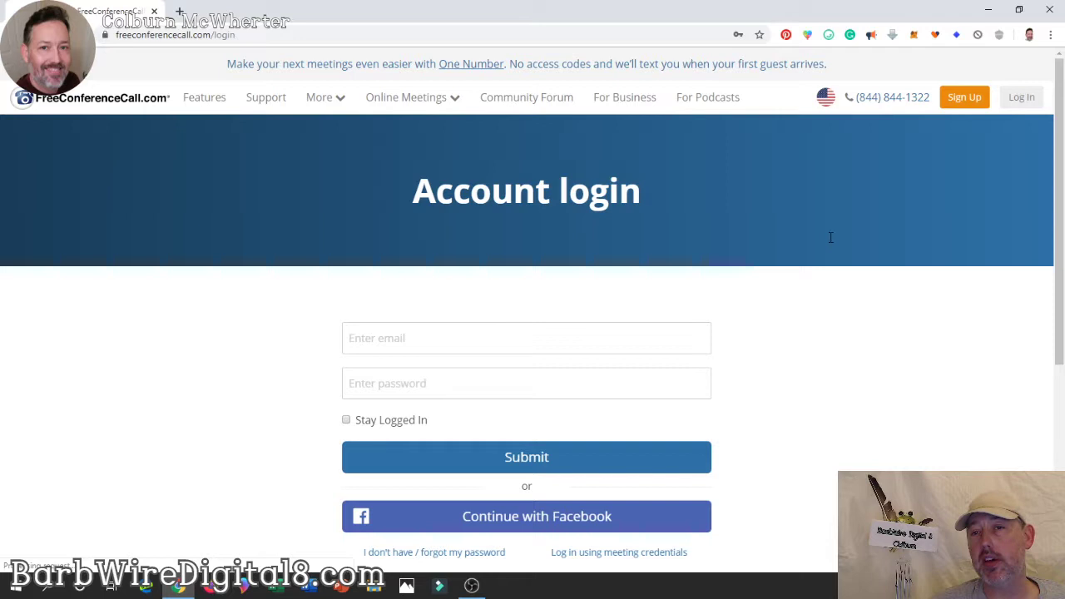
Sign back in using a different account's saved login credentials.
left_click(1021, 98)
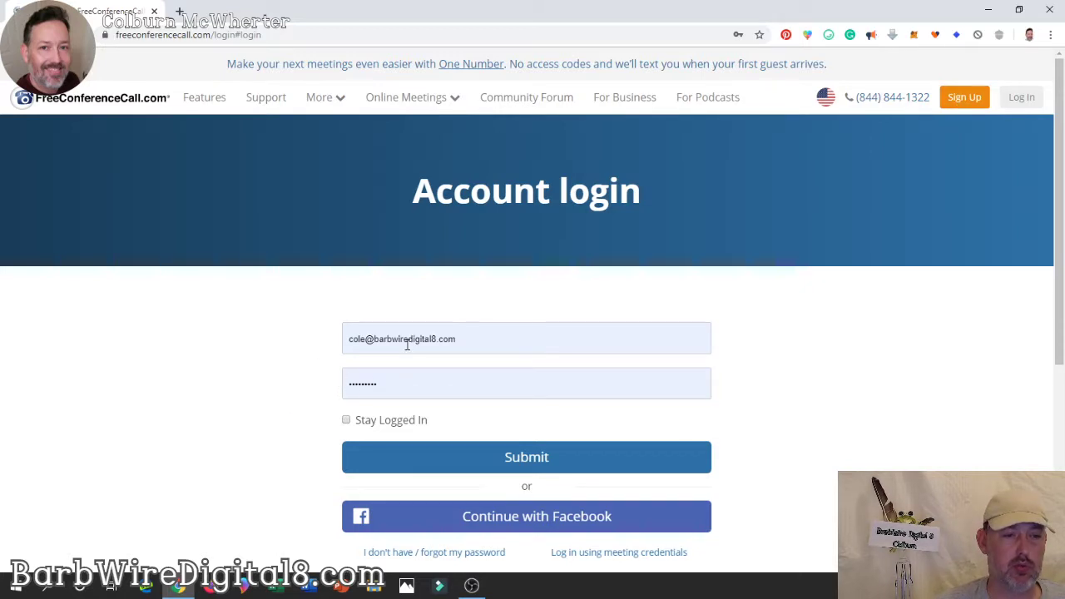
scroll(519, 353, "down", 2)
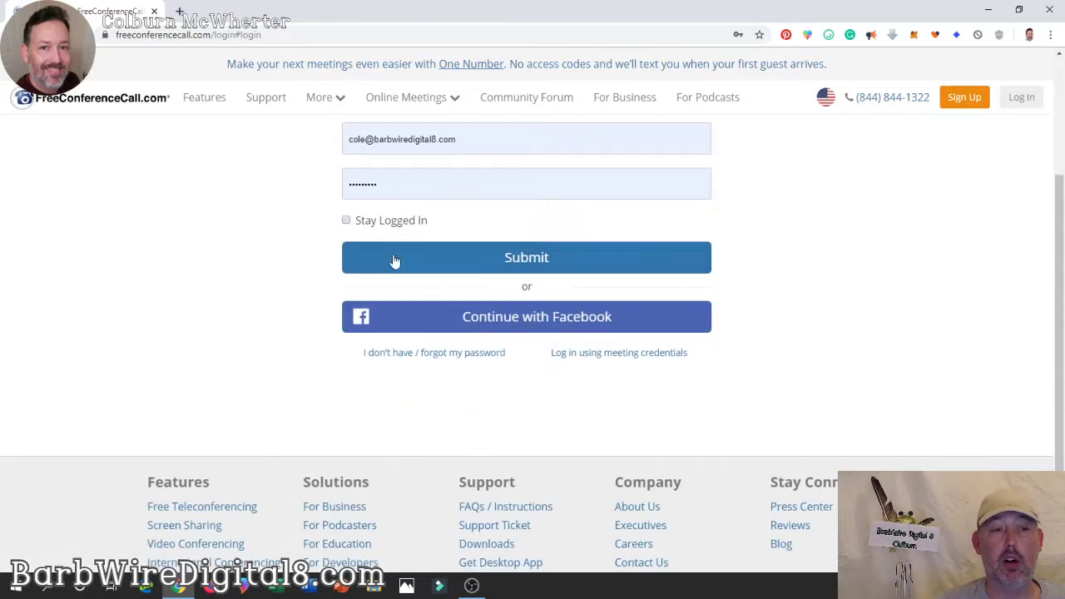
left_click(535, 264)
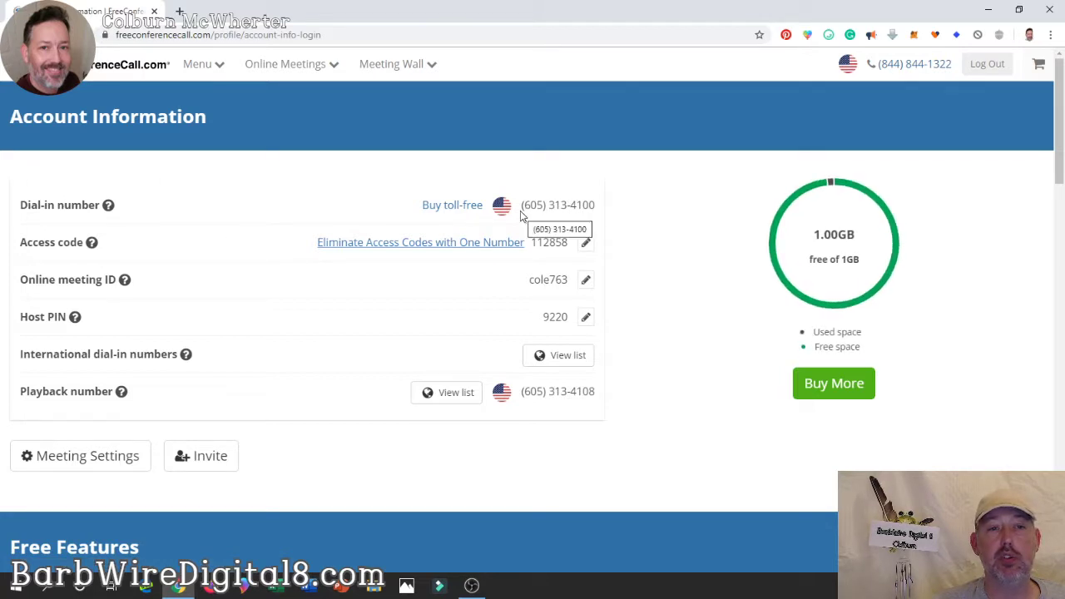
Highlight the second account's dial-in number and access code on the Account Information page.
left_click_drag(523, 208, 596, 209)
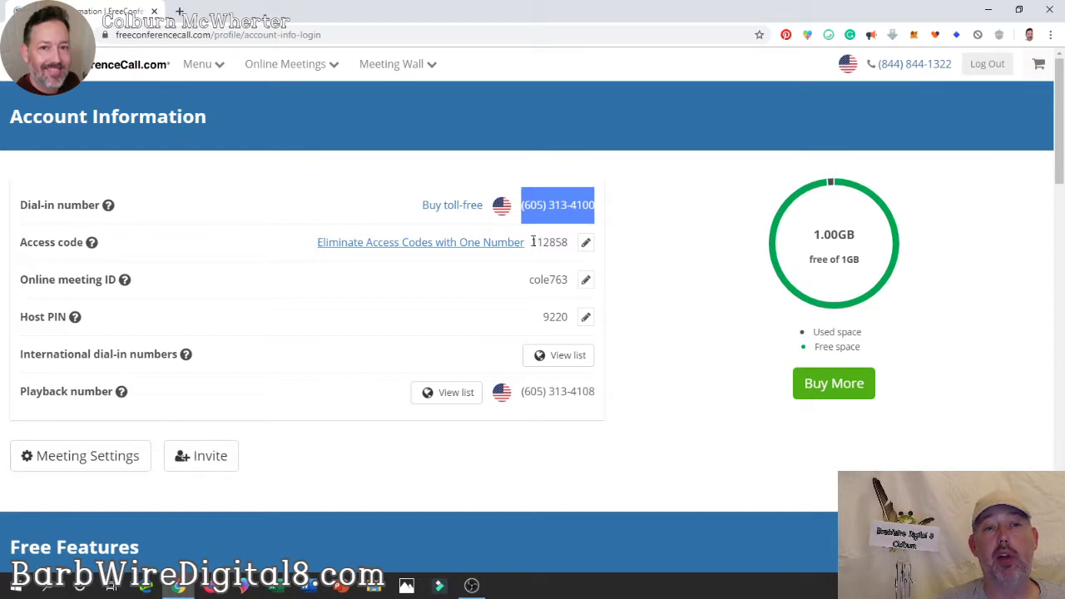
left_click_drag(533, 241, 570, 242)
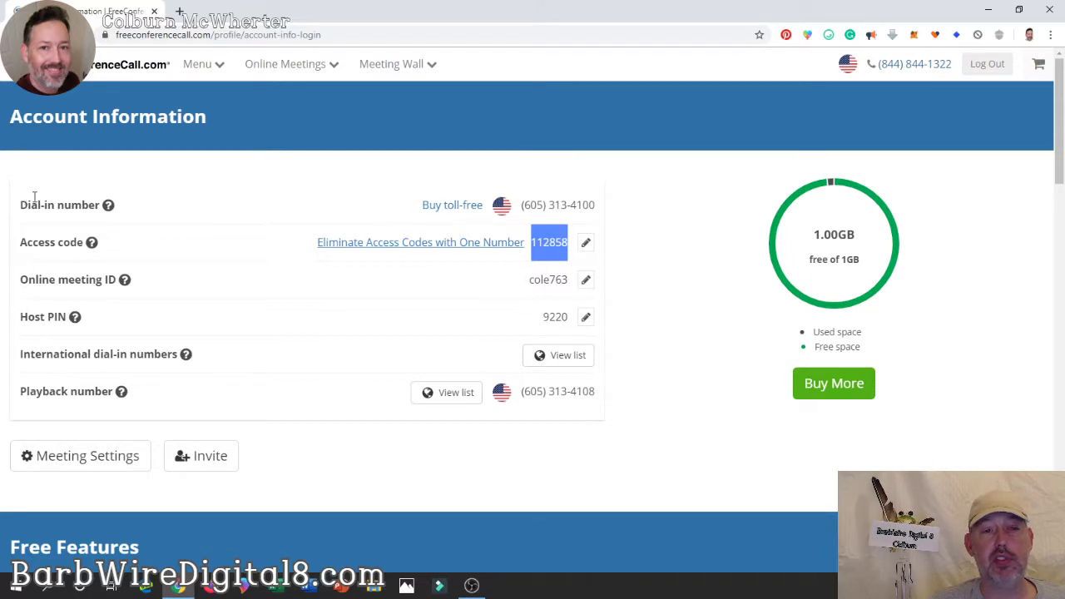
Clear the access code highlight and log out of the second account.
left_click(572, 207)
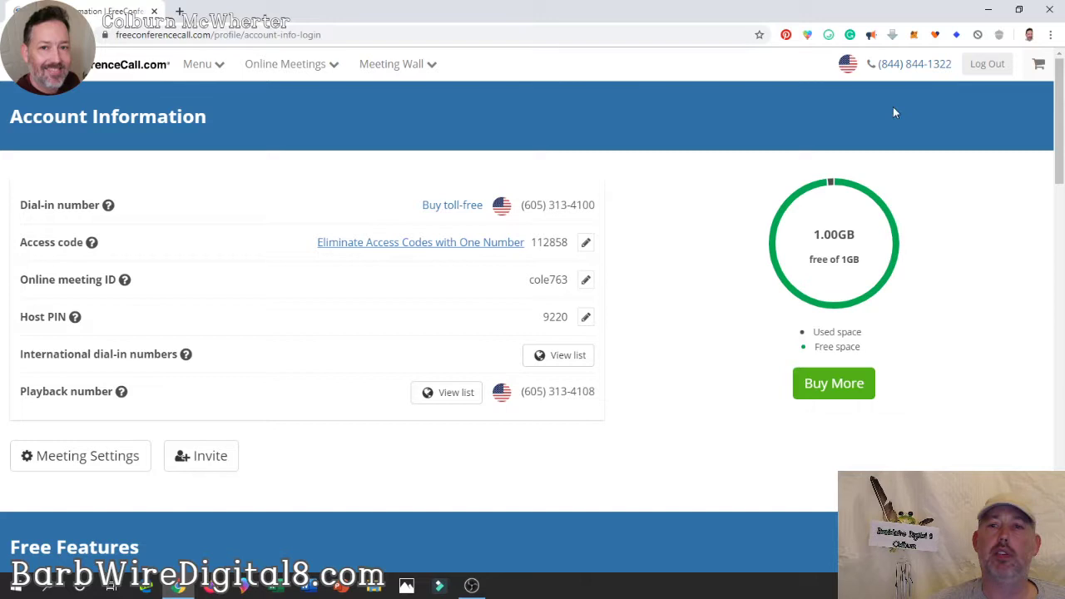
left_click(987, 68)
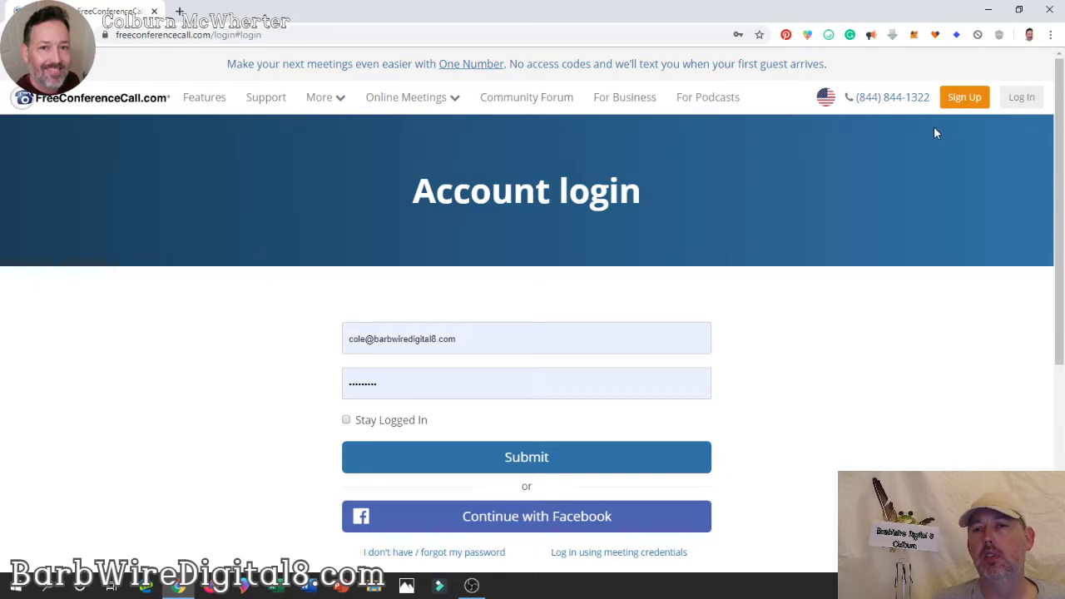
Create a new free account by entering an e-mail address and a password.
left_click(967, 98)
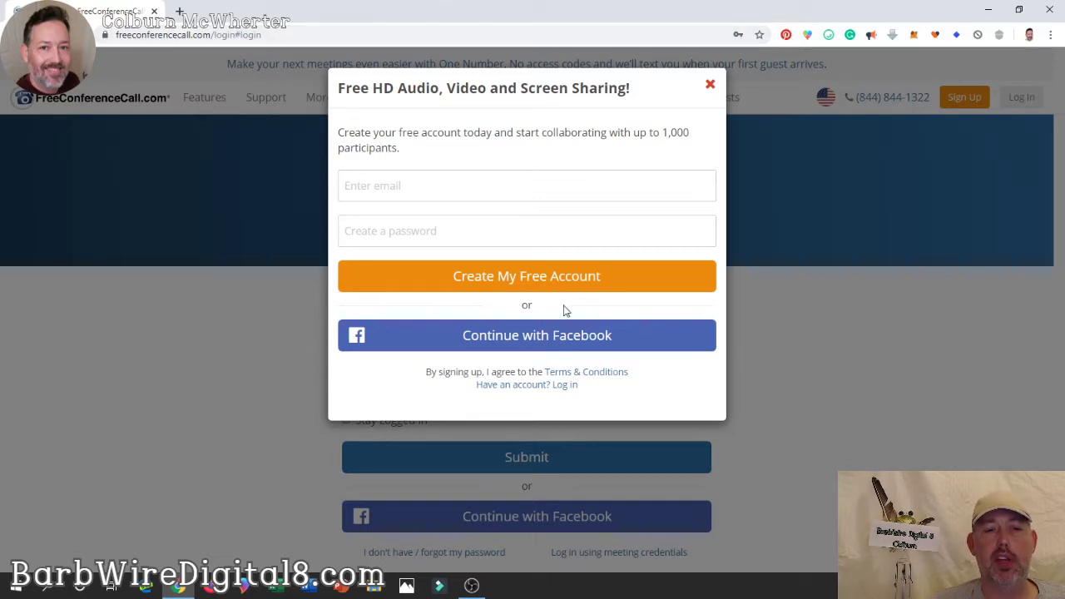
left_click(369, 189)
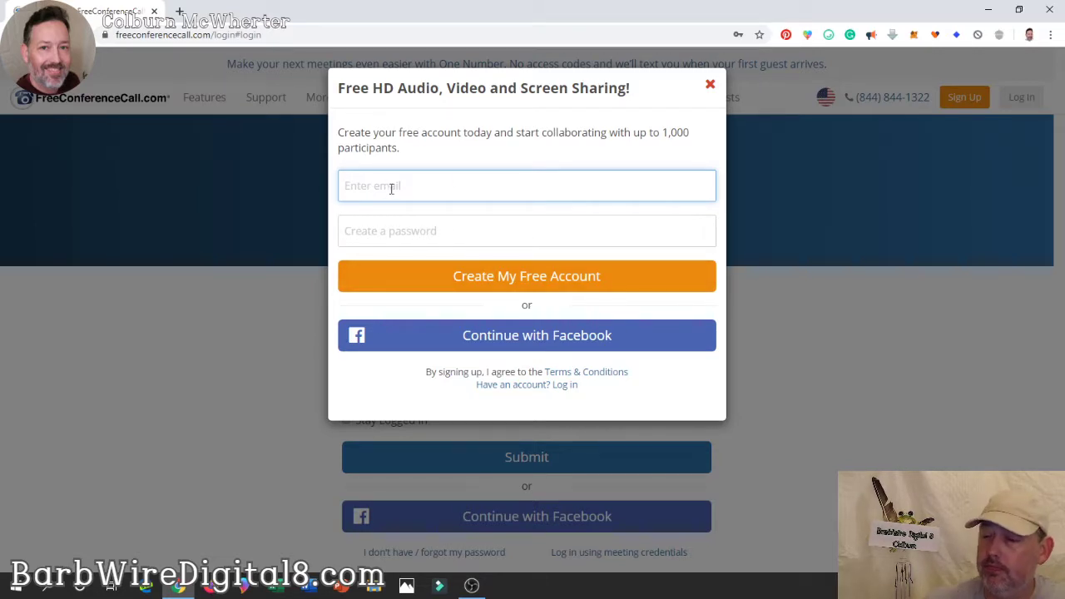
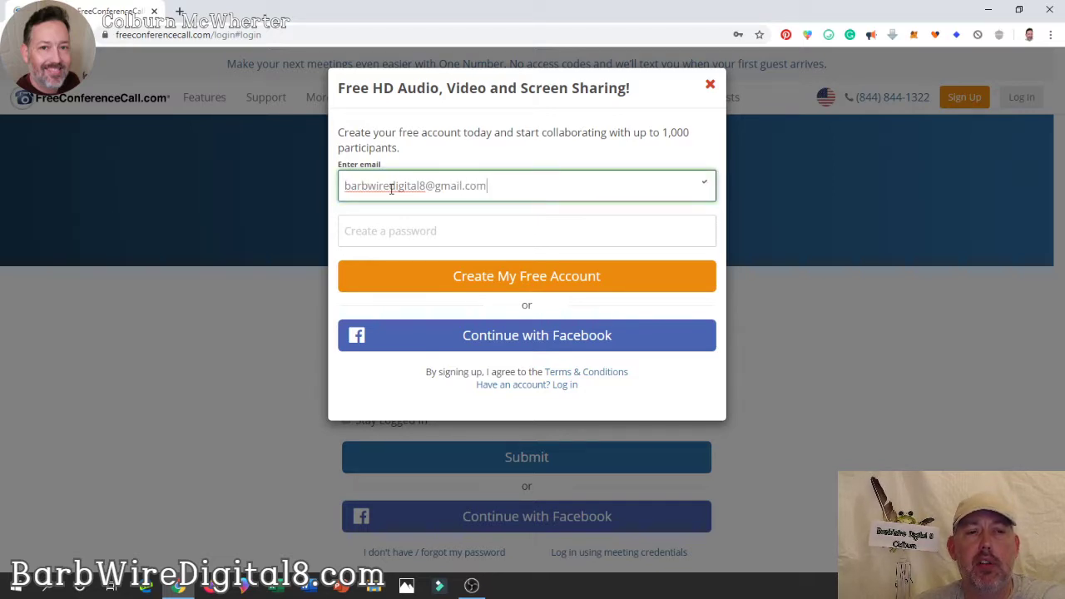
key("Tab")
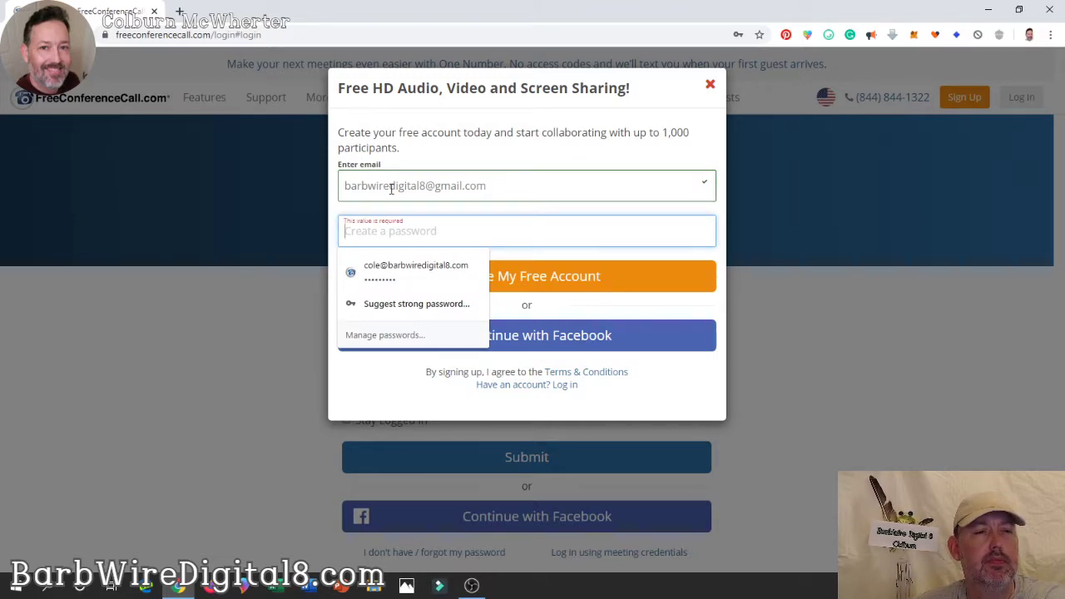
type("****")
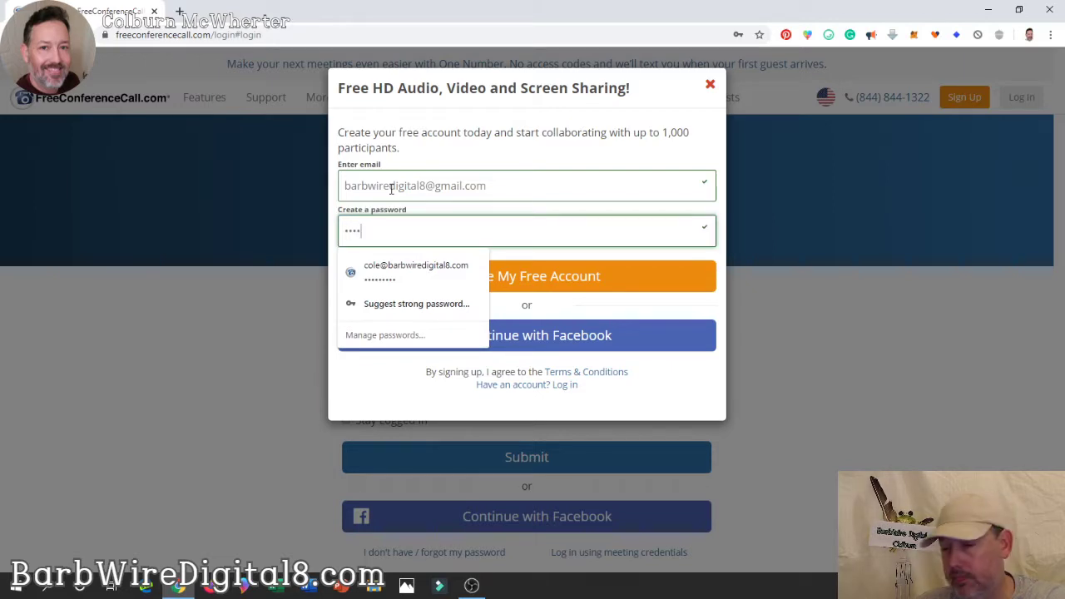
type("****")
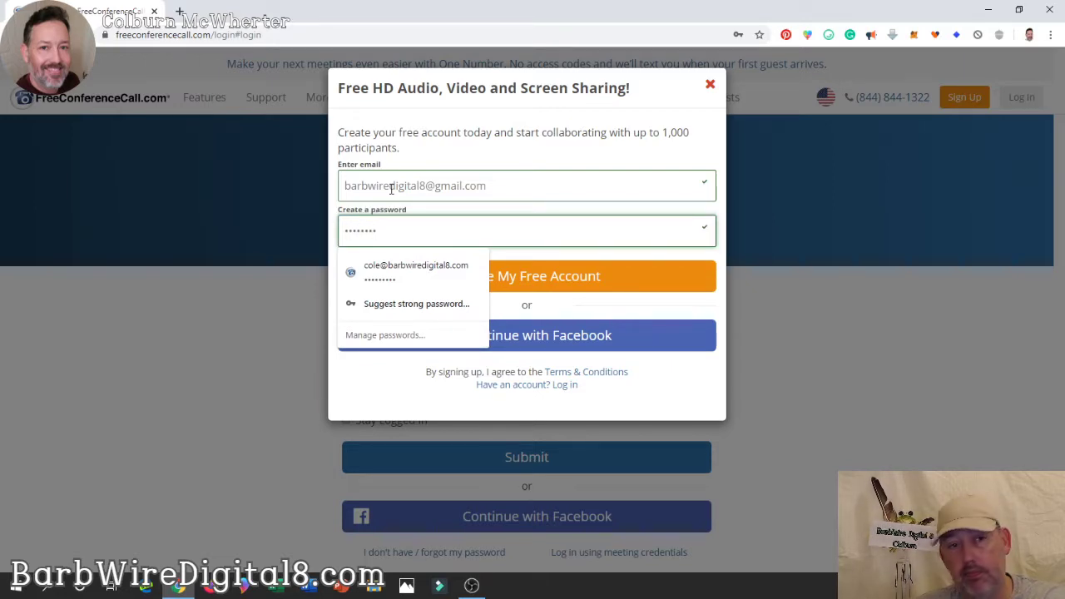
type("*")
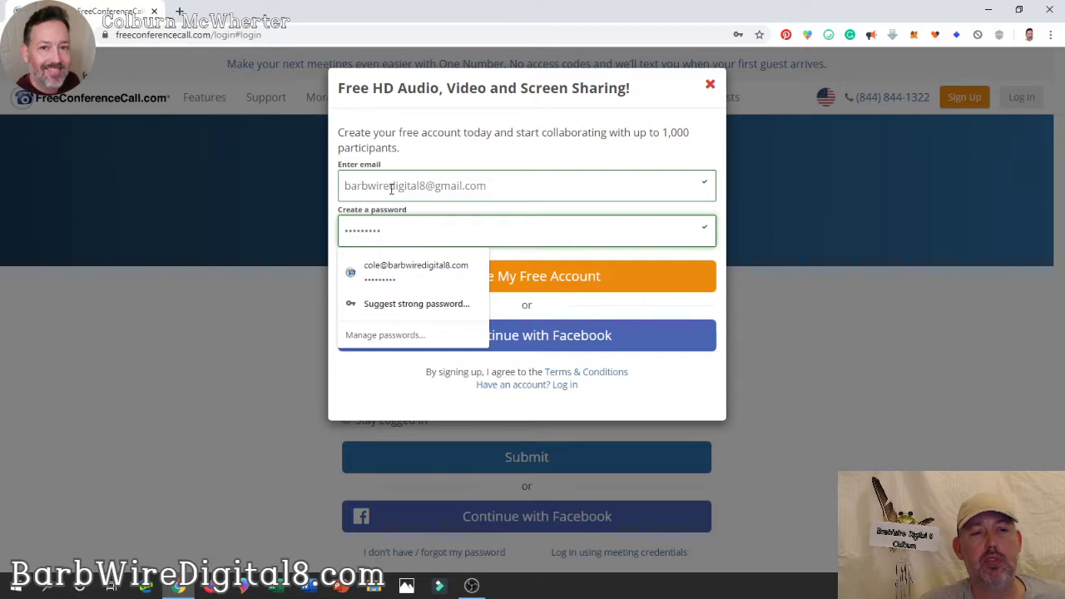
left_click(571, 283)
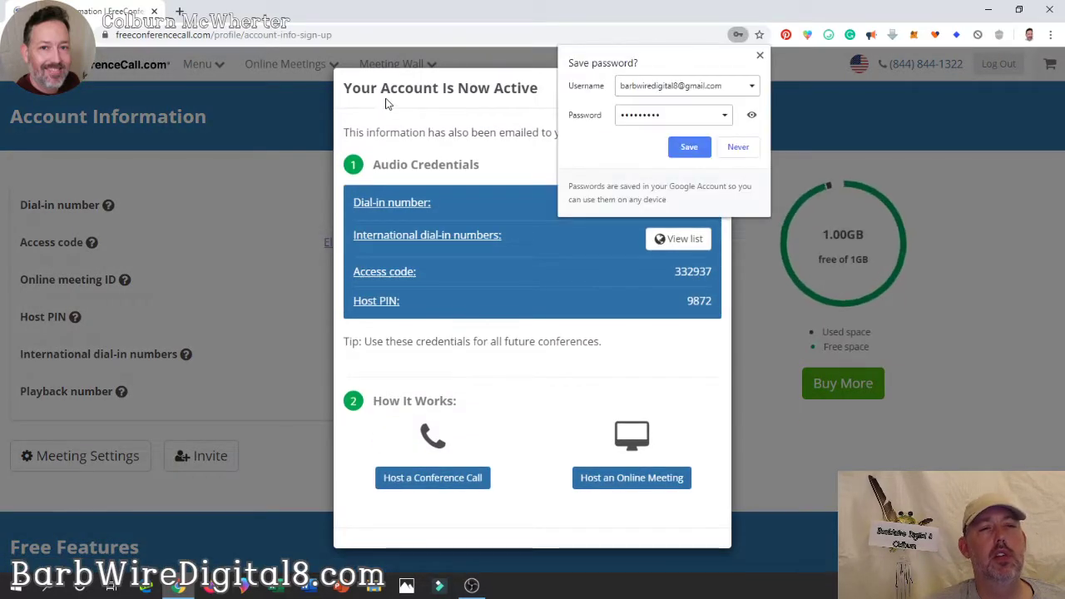
Save the new login in Chrome, dismiss the 'Your Account Is Now Active' dialog, and minimize Chrome.
left_click(689, 147)
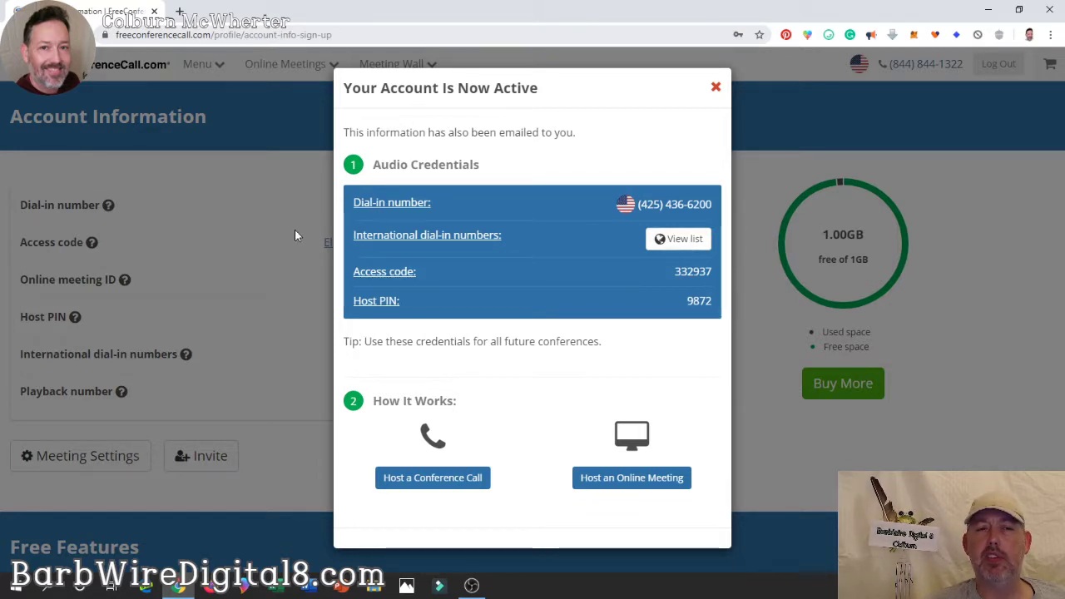
mouse_move(379, 212)
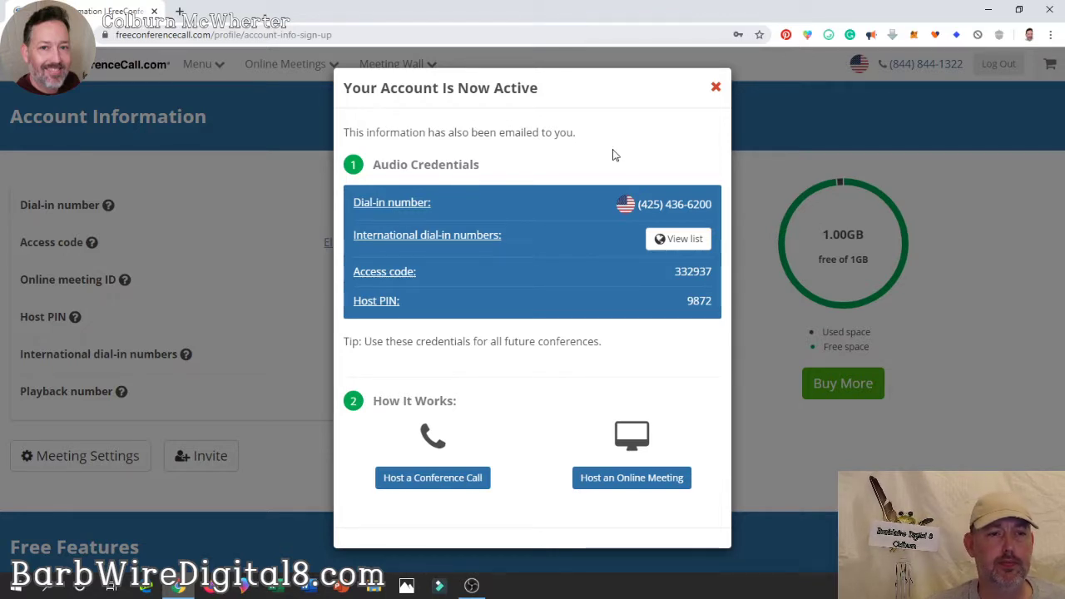
left_click(716, 86)
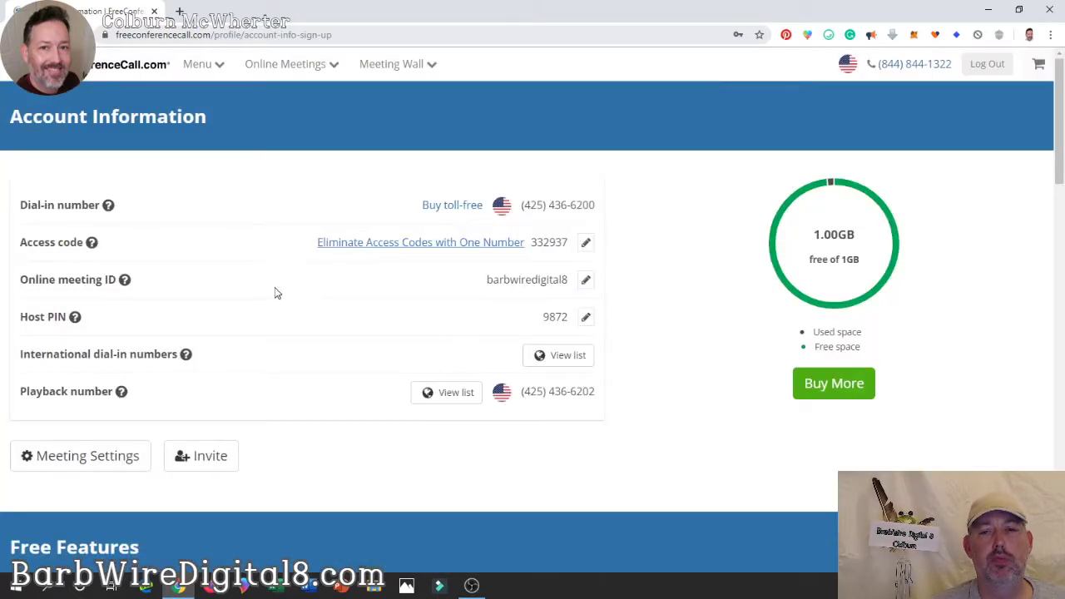
left_click(988, 12)
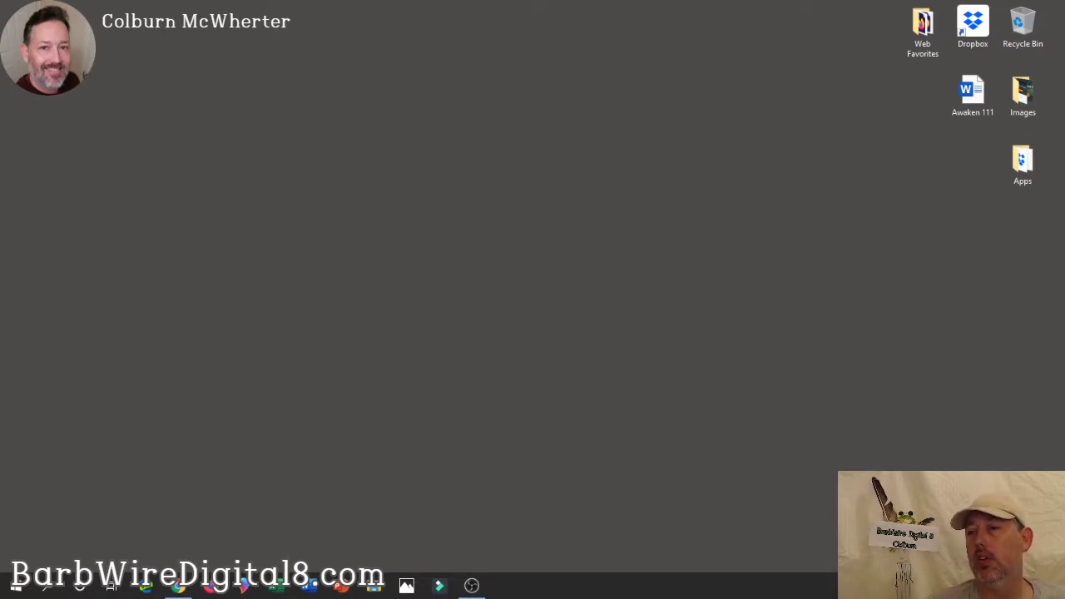
Launch the FreeConferenceCall desktop app from the taskbar.
left_click(373, 586)
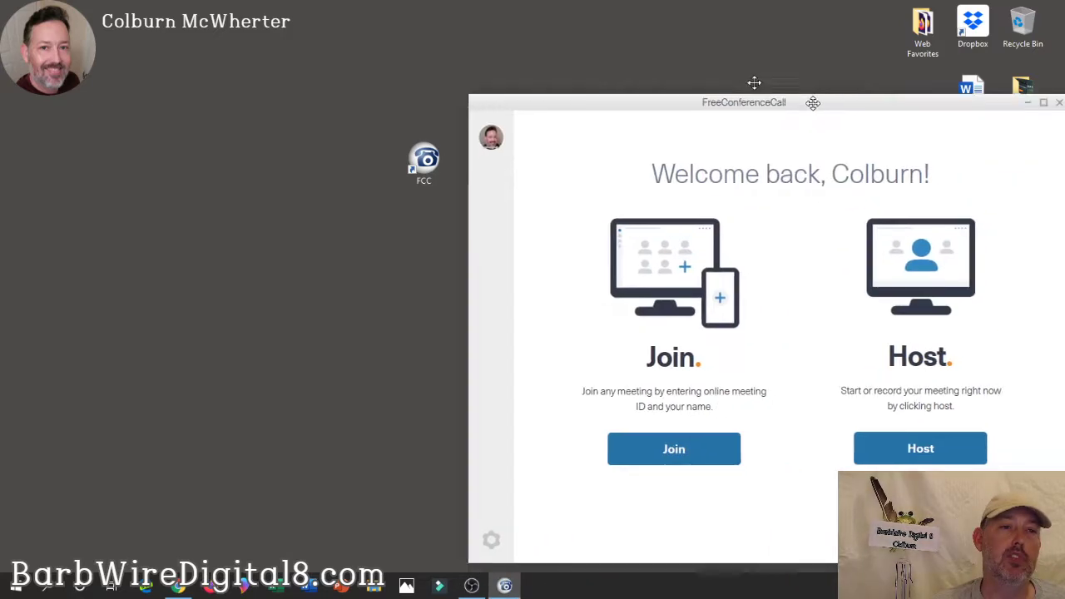
Center the app window on screen and host a new meeting.
left_click_drag(811, 102, 510, 35)
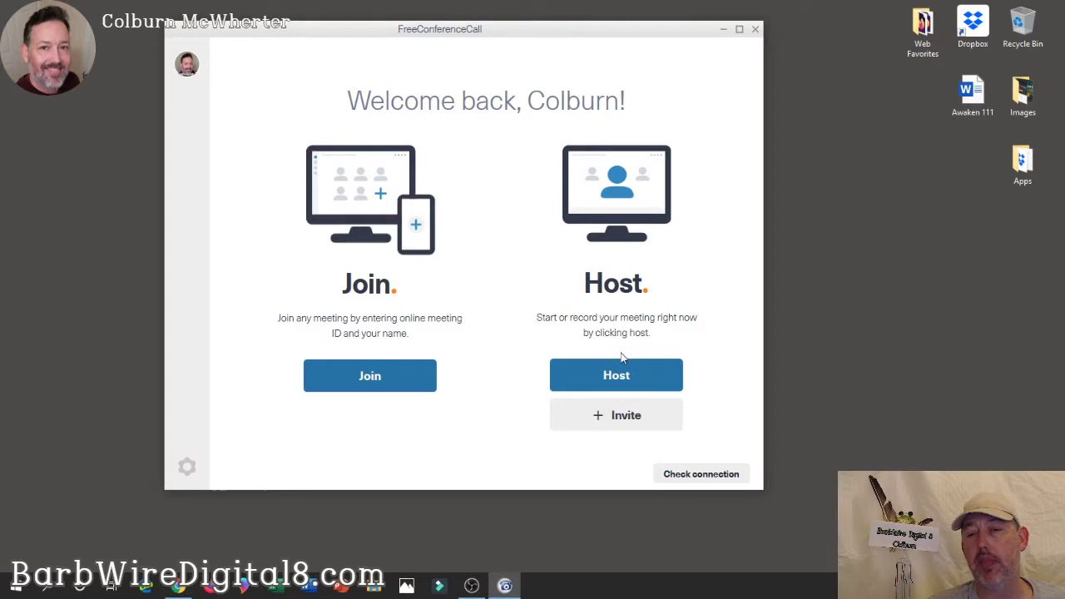
left_click(610, 378)
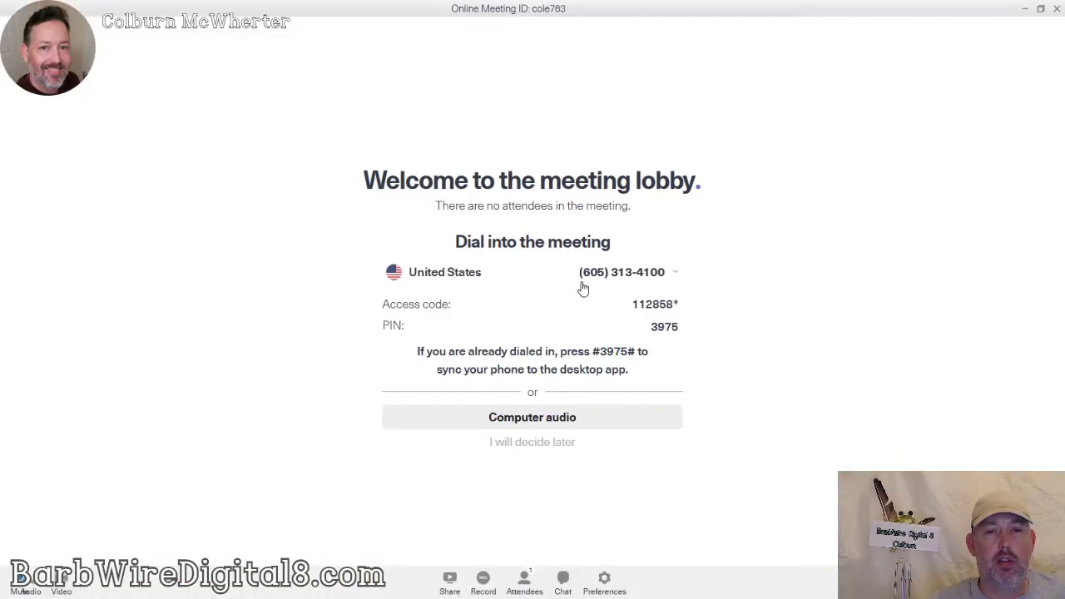
Join the meeting using computer audio to enter the live meeting view.
left_click(531, 421)
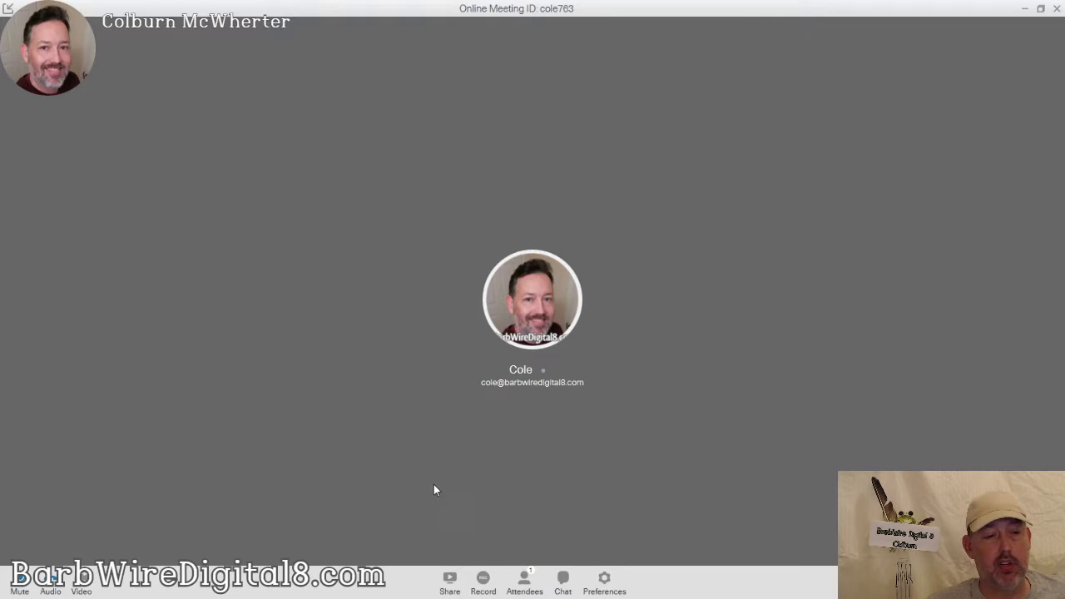
Share the entire Acer X203H screen, including desktop and browser, in the meeting.
left_click(449, 582)
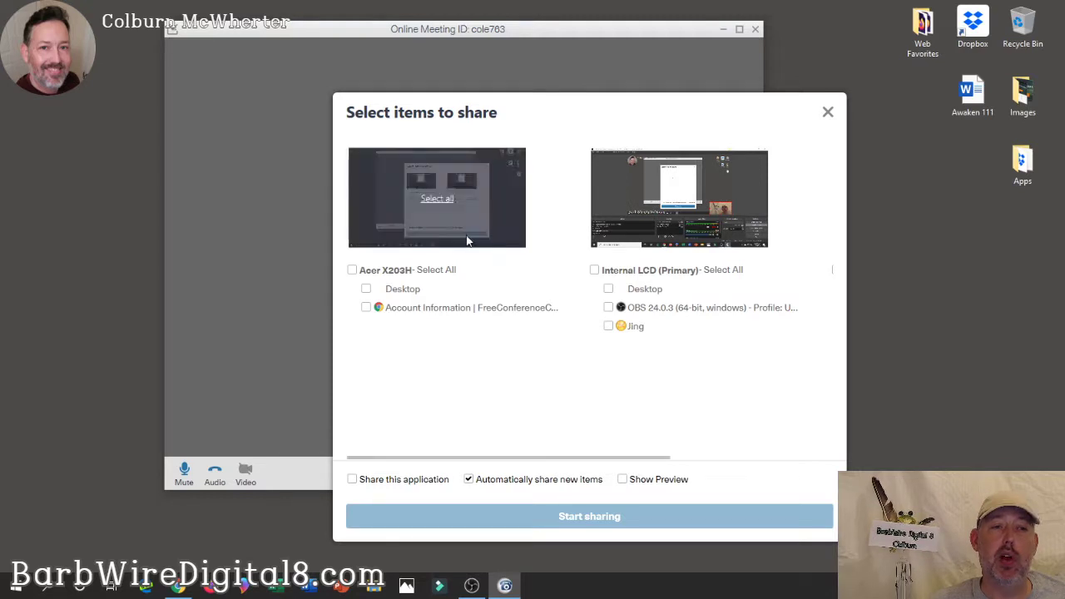
left_click(352, 271)
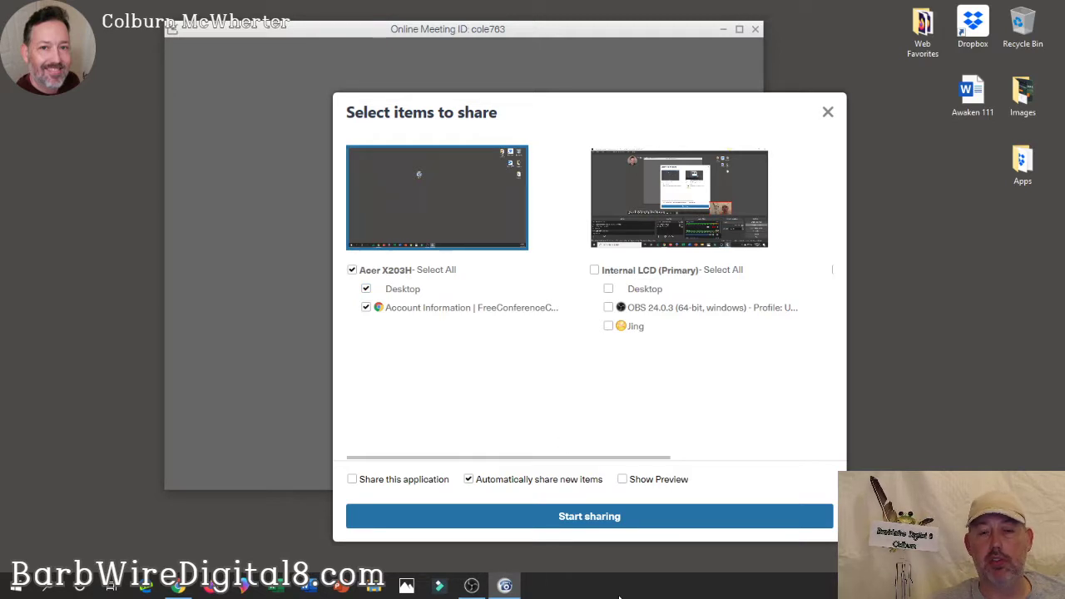
left_click(584, 518)
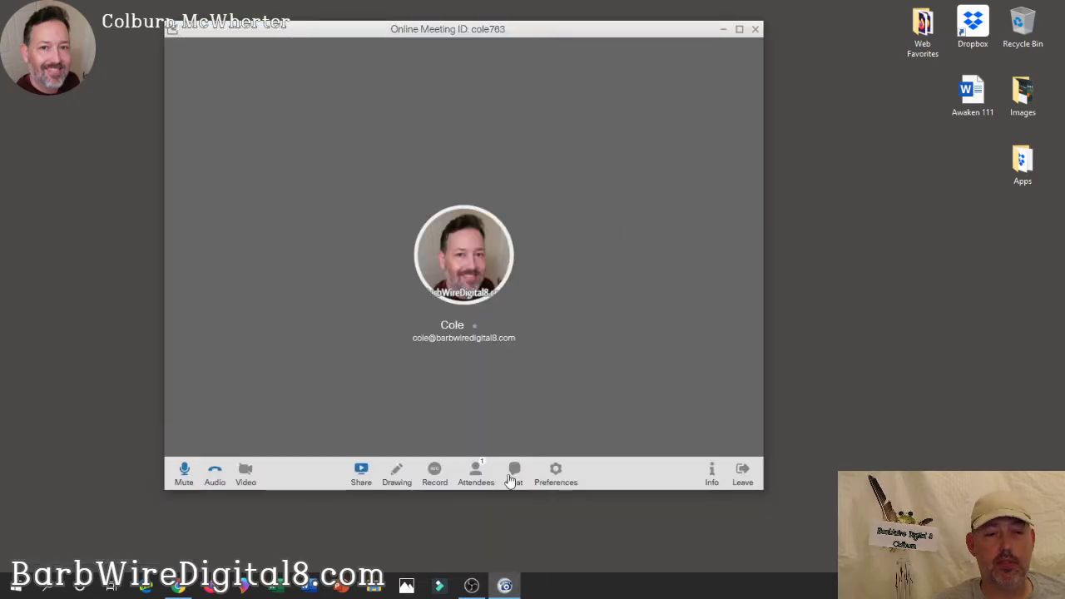
Open the chat panel and check that messages go to Everyone.
left_click(513, 476)
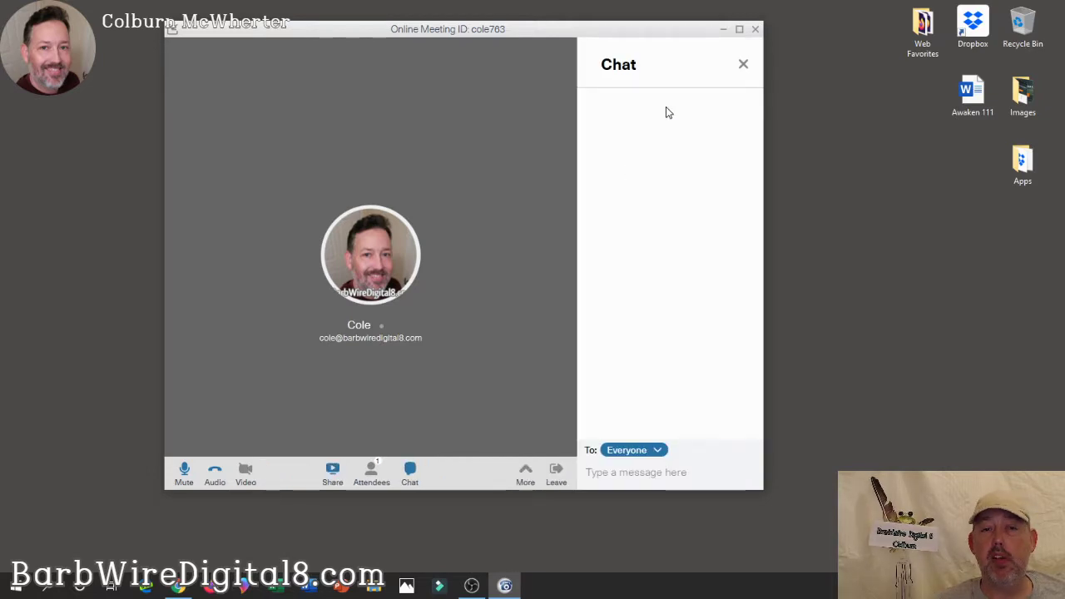
left_click(658, 451)
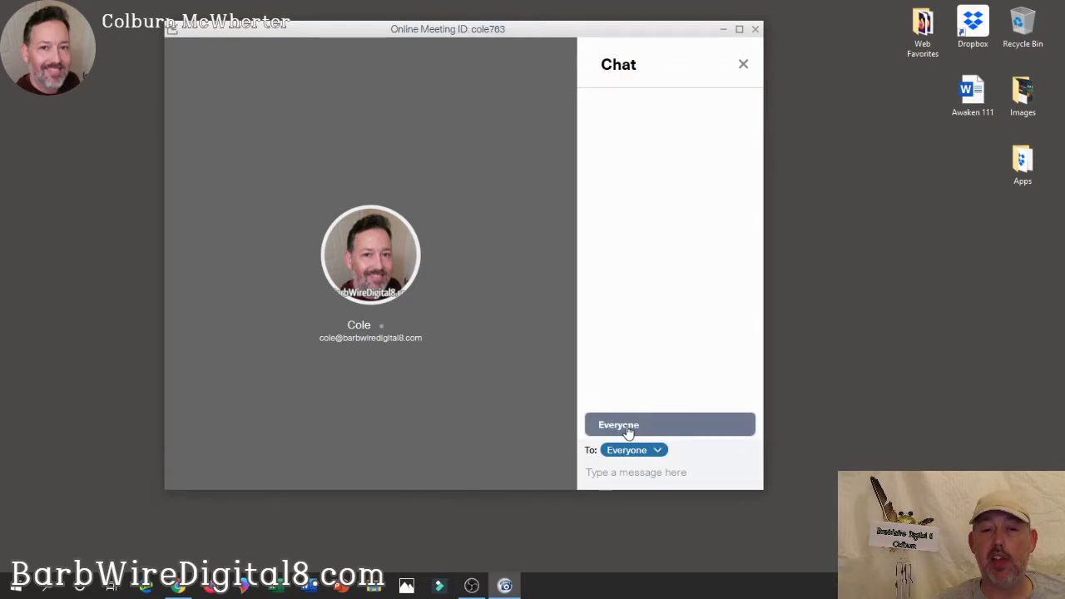
mouse_move(509, 393)
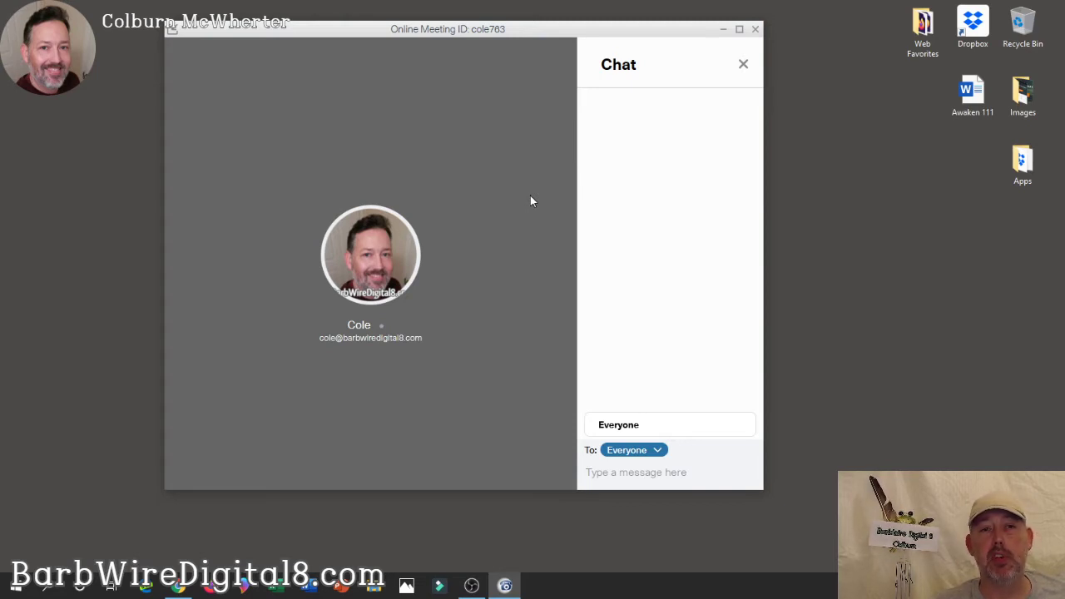
mouse_move(670, 311)
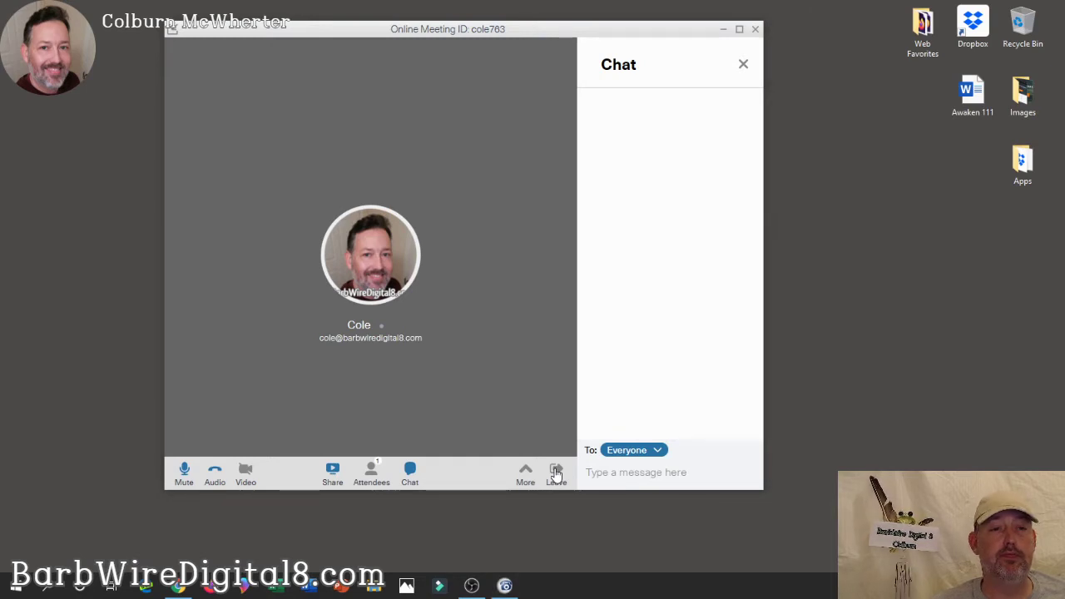
left_click(556, 473)
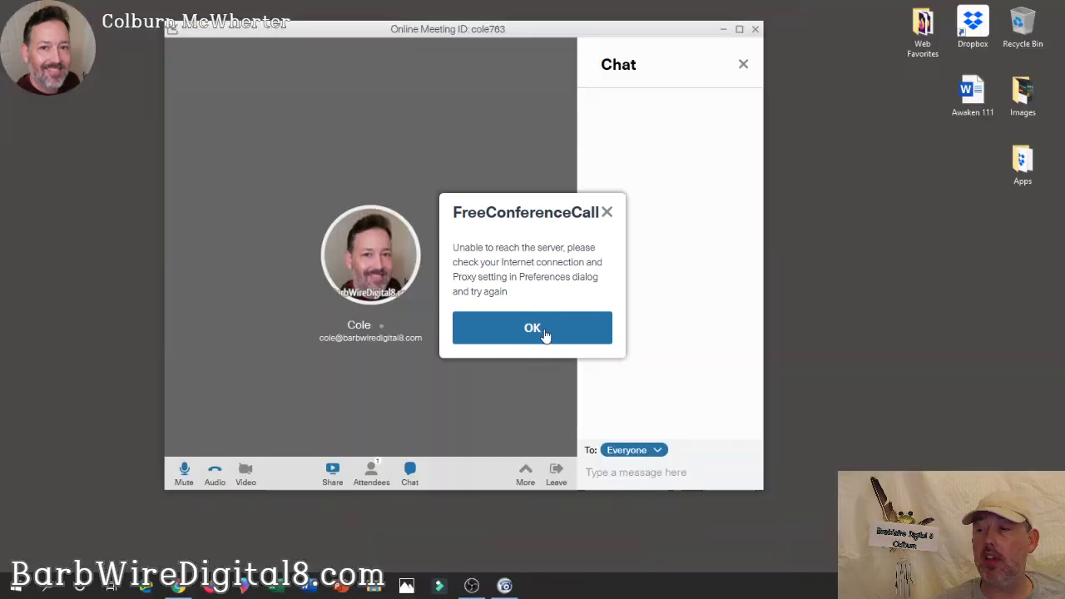
left_click(544, 333)
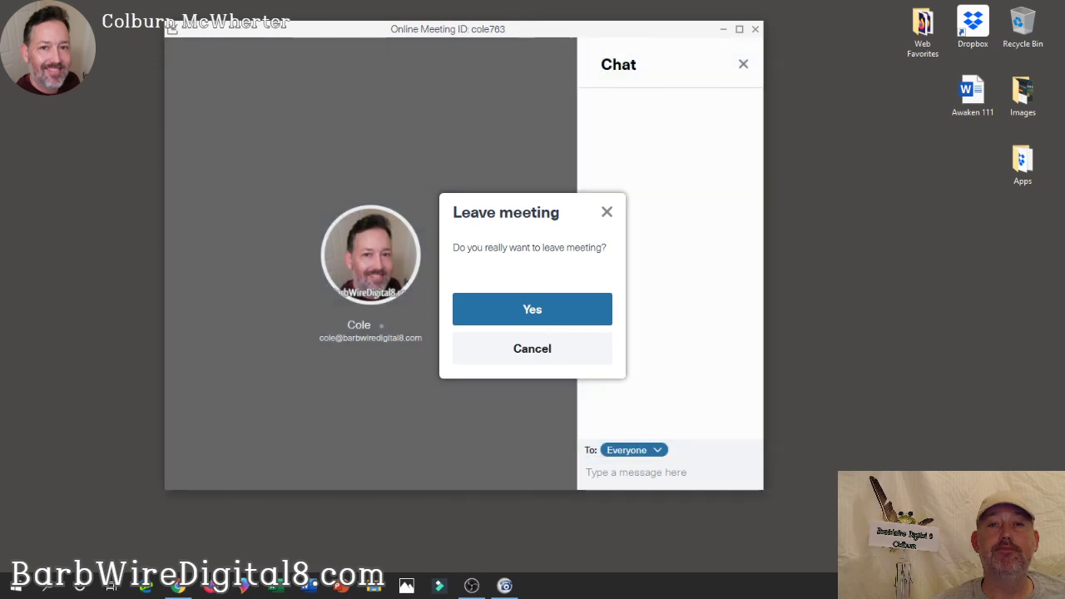
key("Escape")
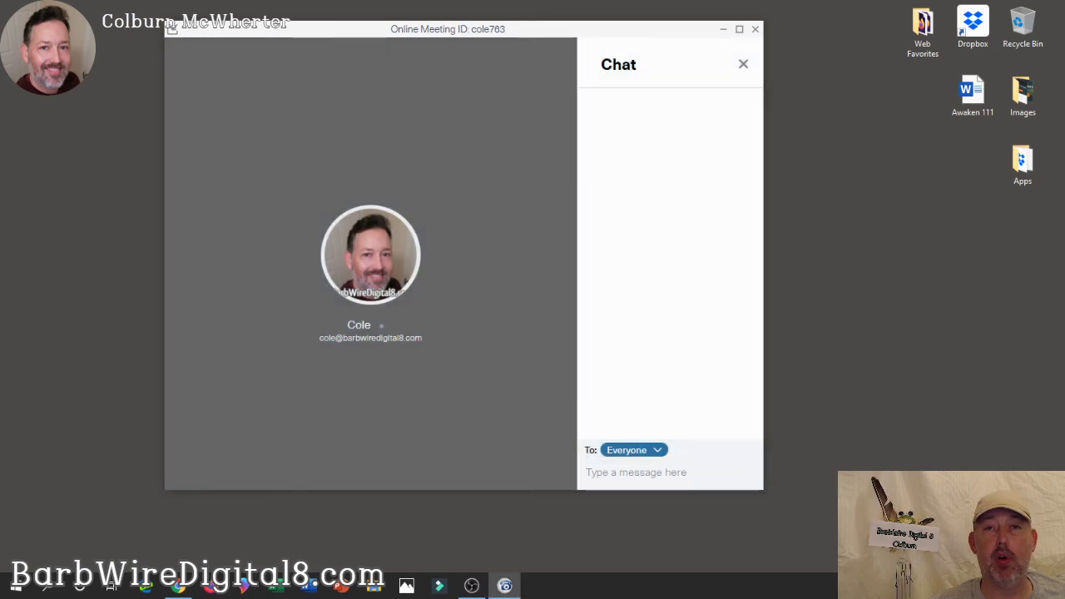